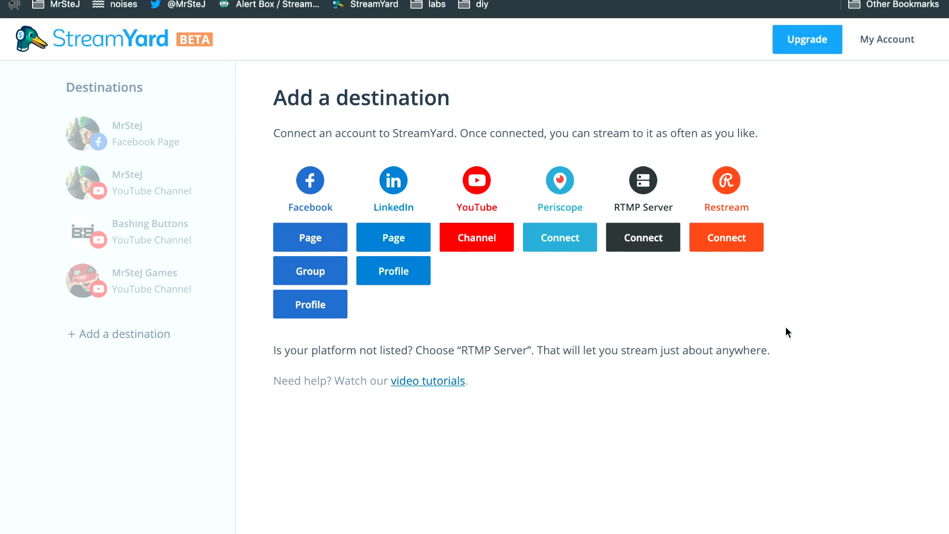
Review the Free, Basic and Professional upgrade plans and their features, then return to the destinations page.
click(807, 41)
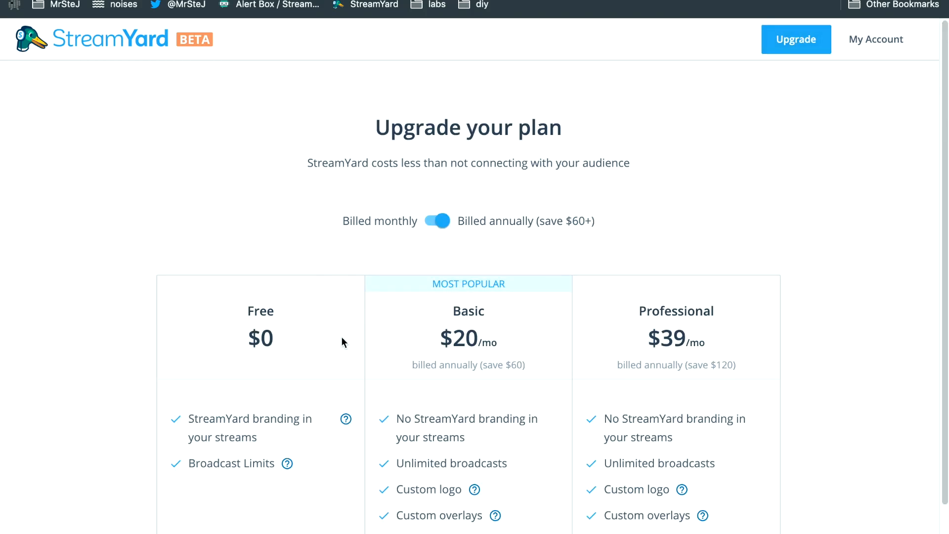
scroll(343, 342, down, 3)
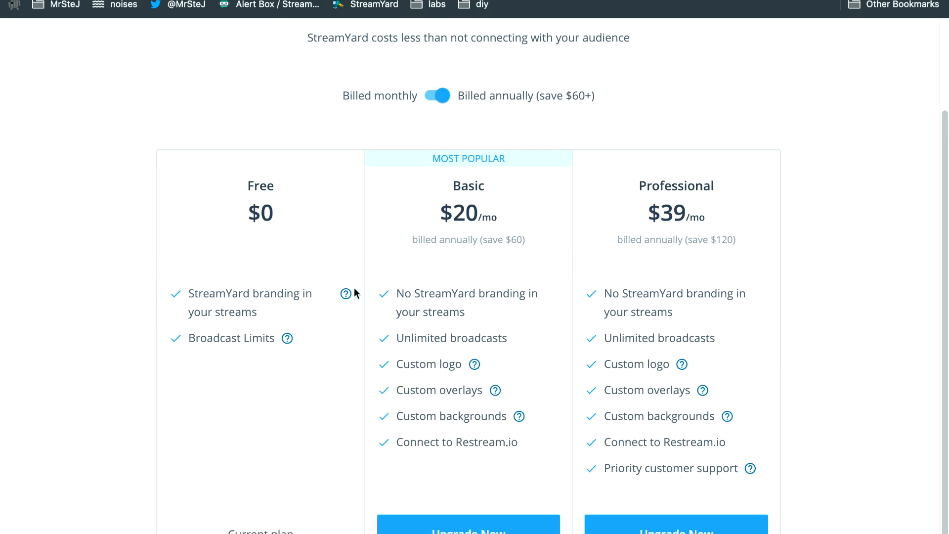
scroll(340, 265, up, 3)
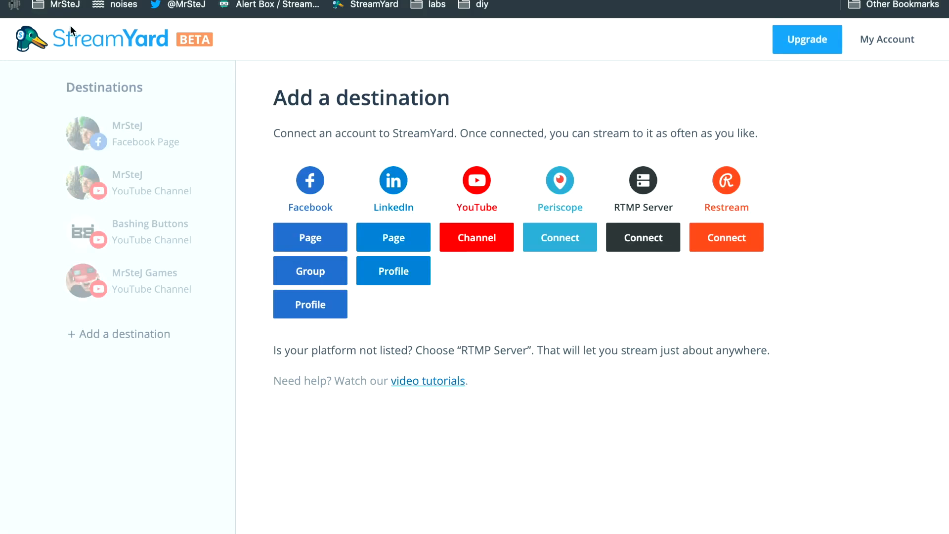
Create a Private broadcast on the MrSteJ YouTube channel, titled "Testing StreamYard" with the description "I am testing streamyard".
click(124, 200)
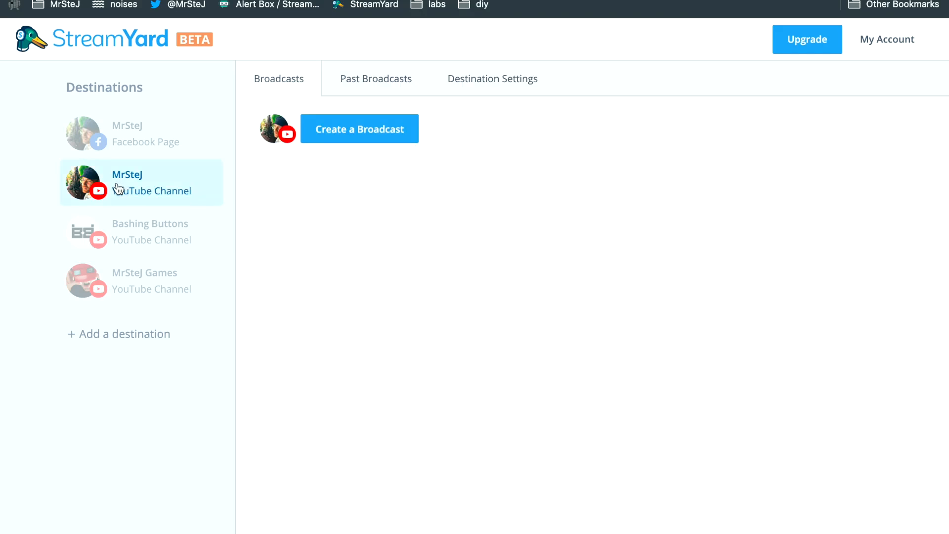
click(340, 141)
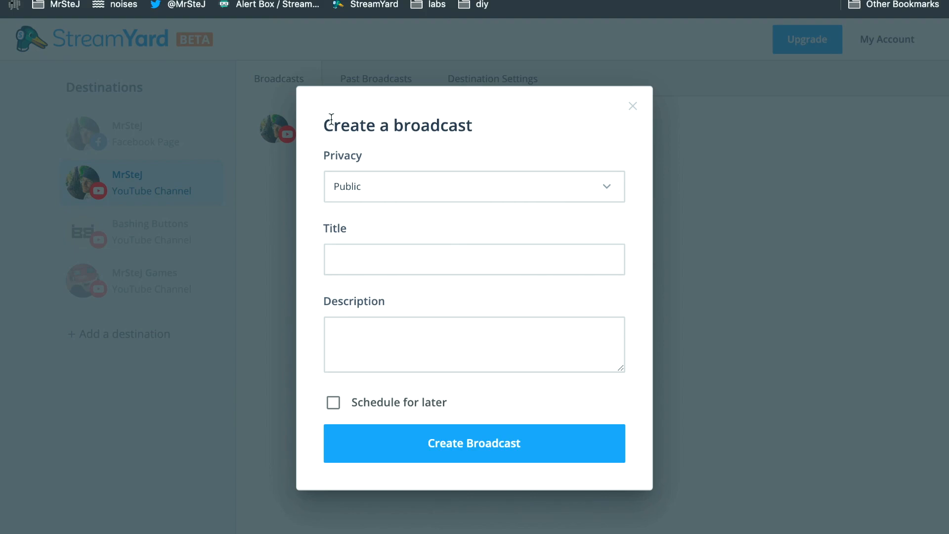
click(405, 193)
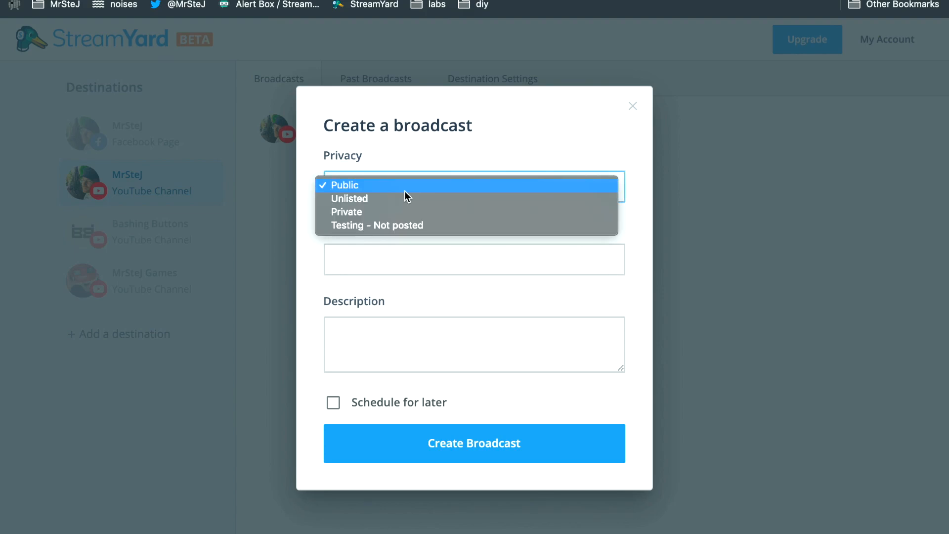
click(408, 211)
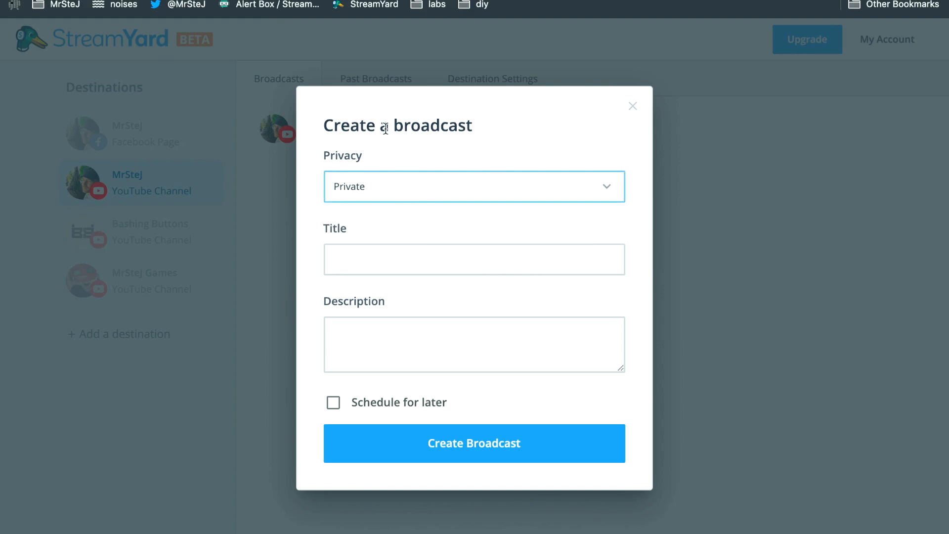
click(404, 257)
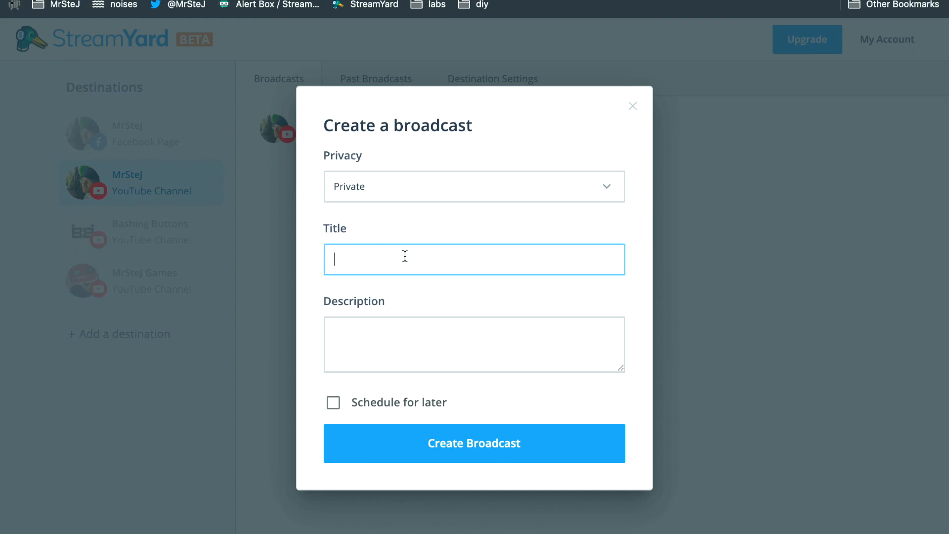
text(Testing StreamYard)
click(499, 331)
text(I am testing stream)
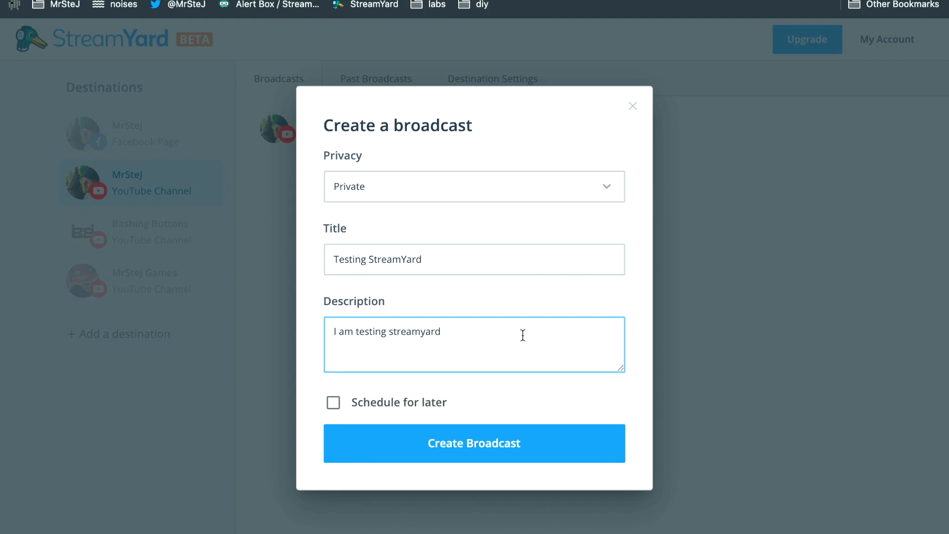
click(483, 446)
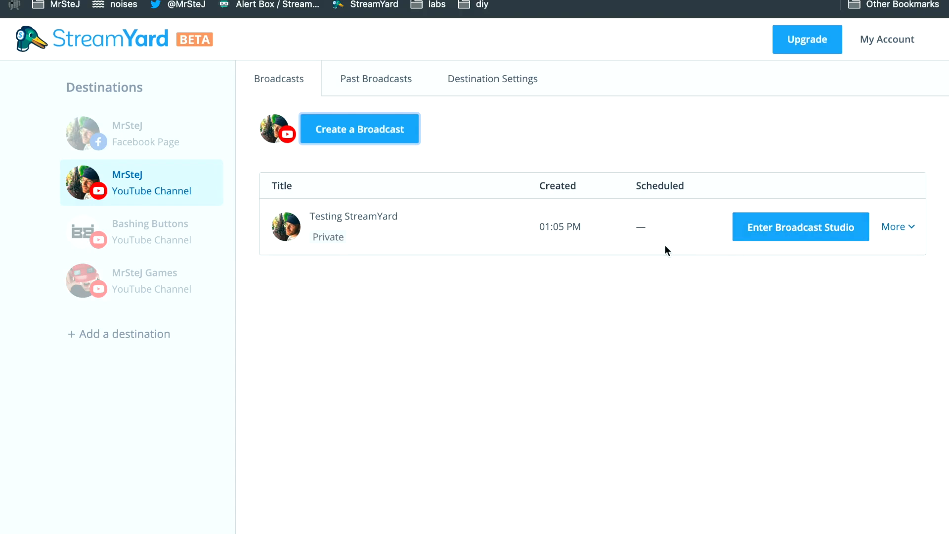
Look through the additional options available for the Testing StreamYard broadcast.
click(898, 235)
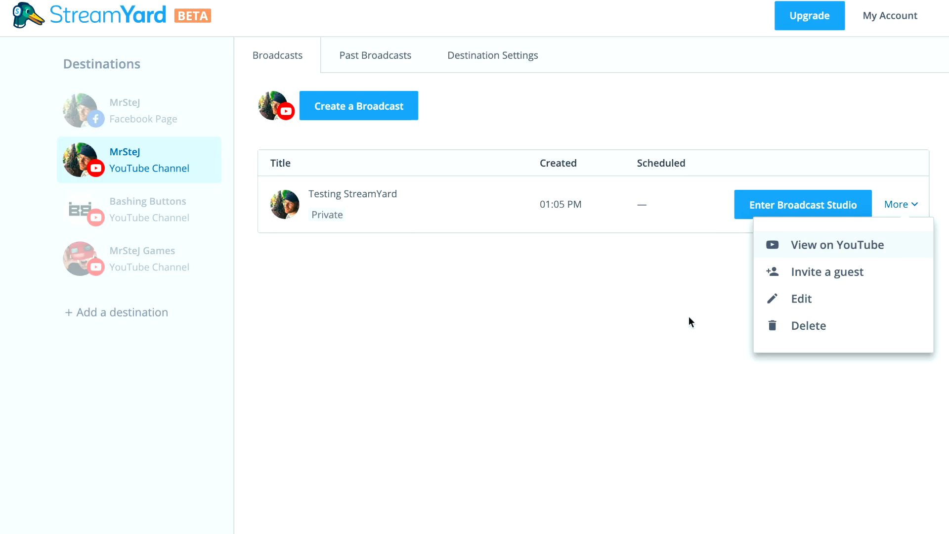
click(651, 321)
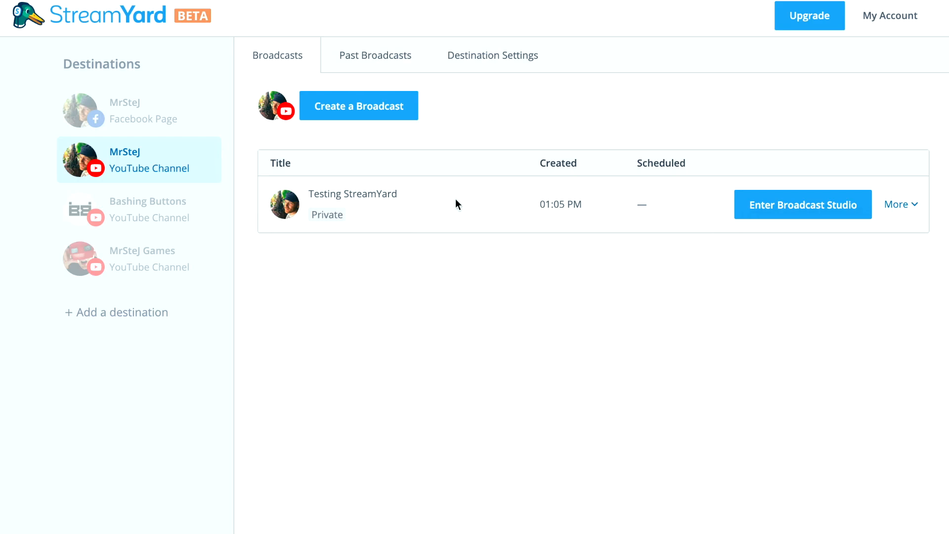
Enter the Testing StreamYard broadcast studio, switching the camera off and back on during the camera and mic check.
click(807, 213)
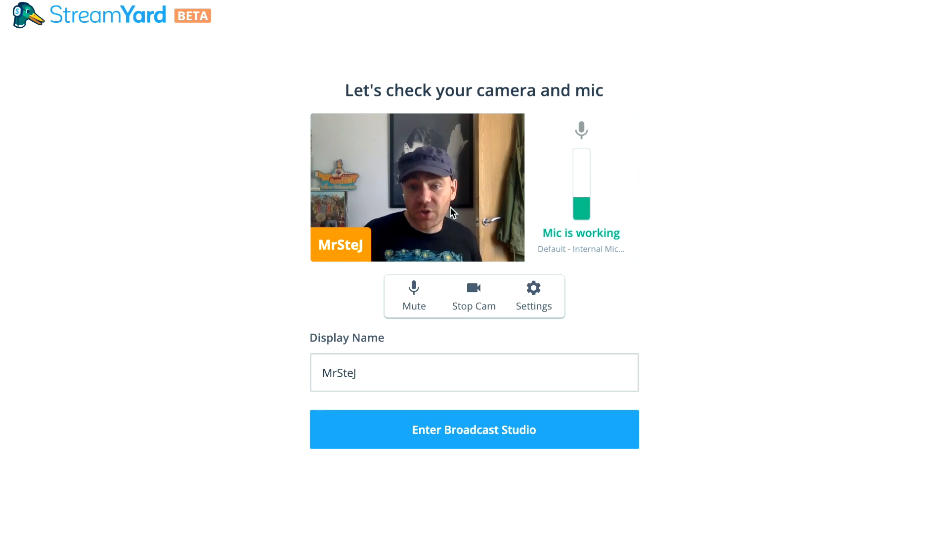
click(481, 291)
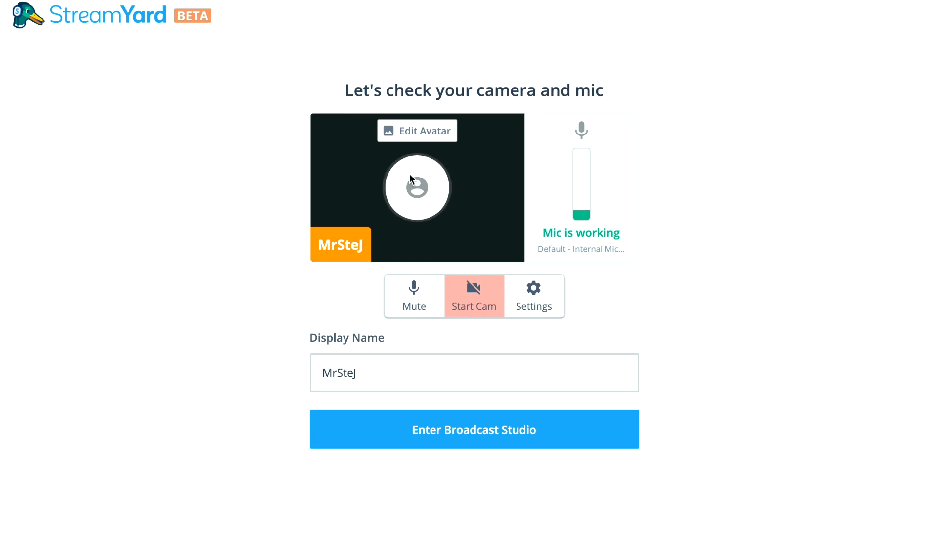
click(475, 305)
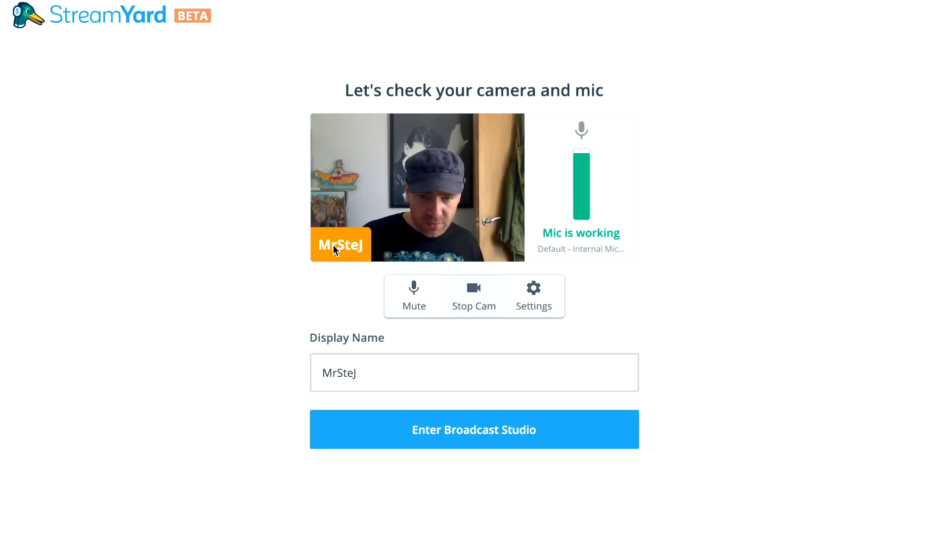
click(437, 439)
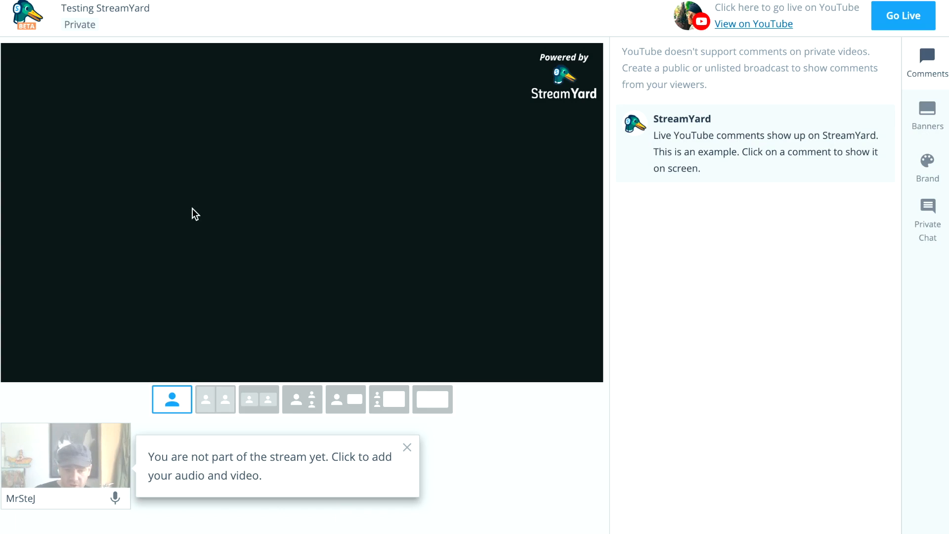
Dismiss the hint about not being part of the stream and add the host's camera to the stream.
click(406, 449)
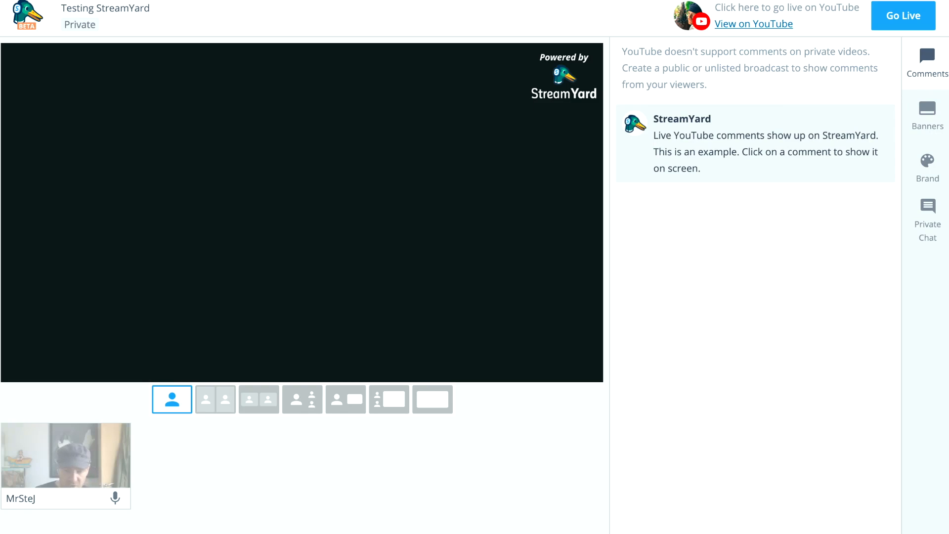
mouse_move(81, 466)
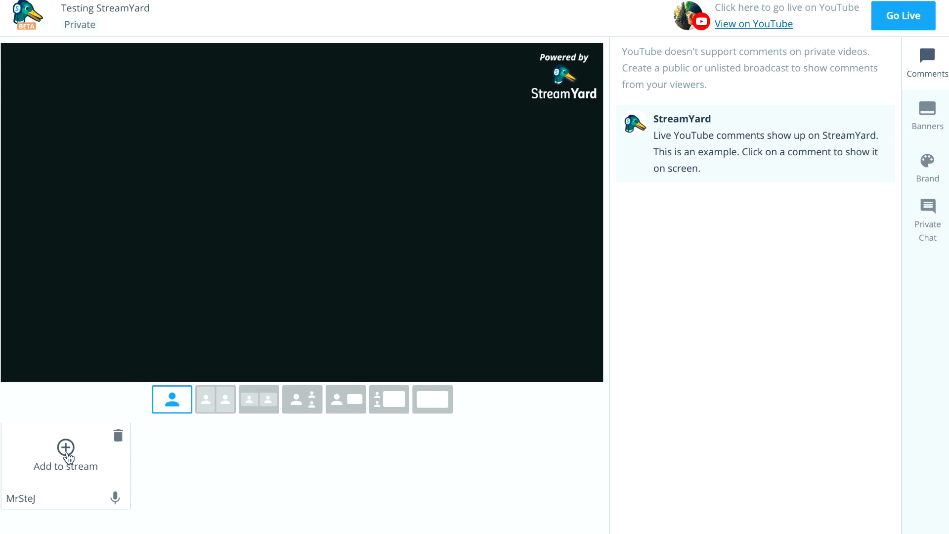
click(67, 457)
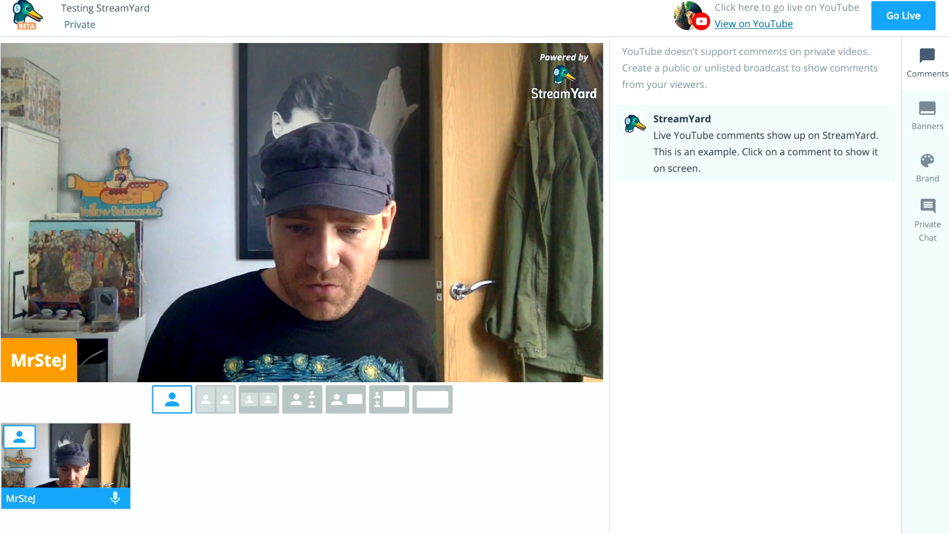
Open the guest invitation and add the first guest to the stream beside the host.
scroll(362, 509, down, 3)
click(363, 509)
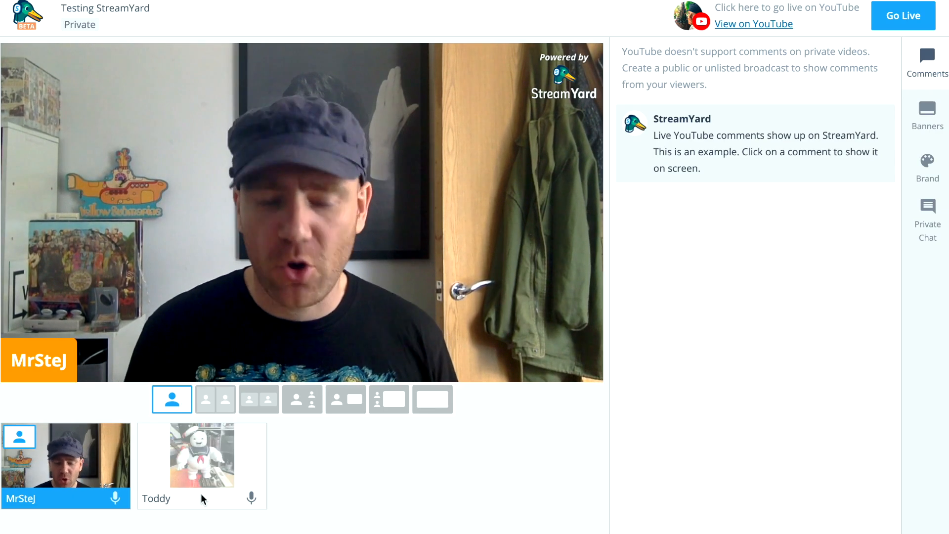
mouse_move(195, 443)
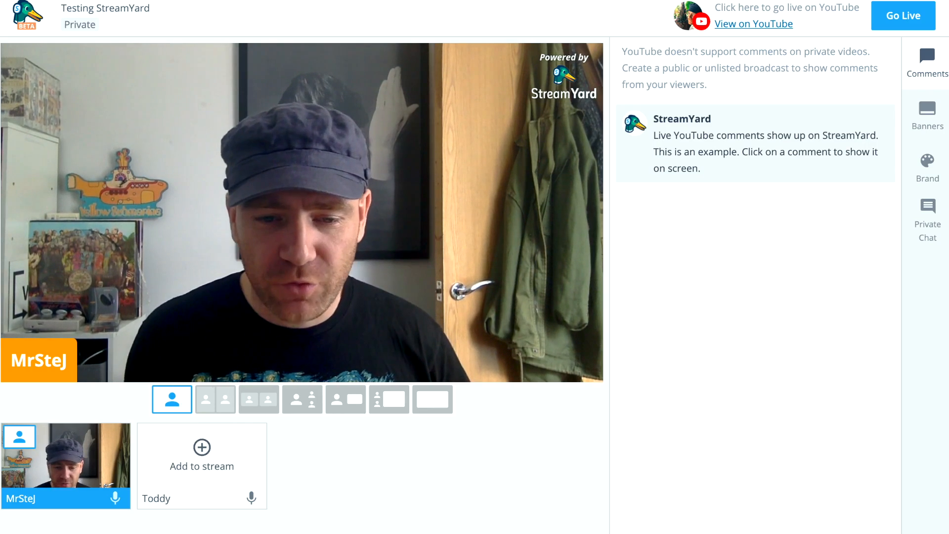
click(189, 486)
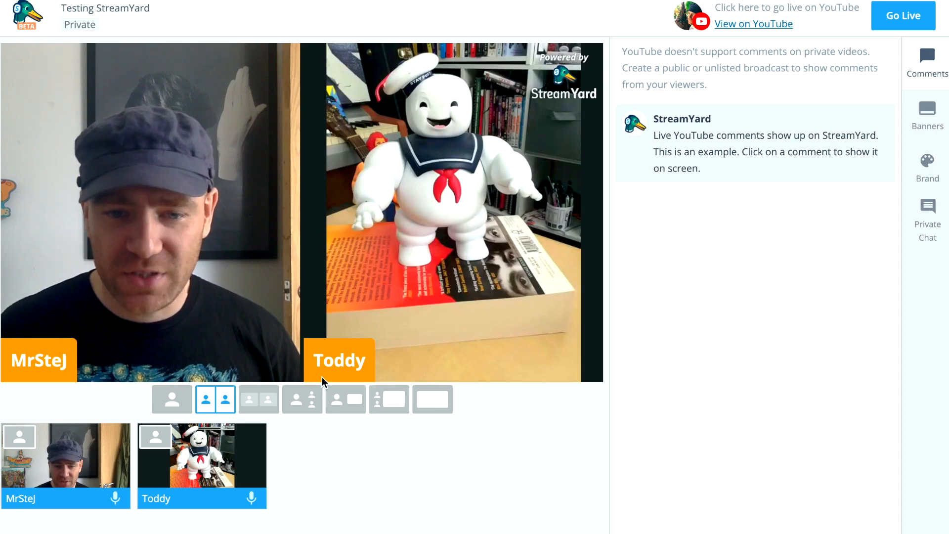
Try the uncropped side-by-side layout and the large-host layout with two participants, and return to the full-height split layout.
click(268, 404)
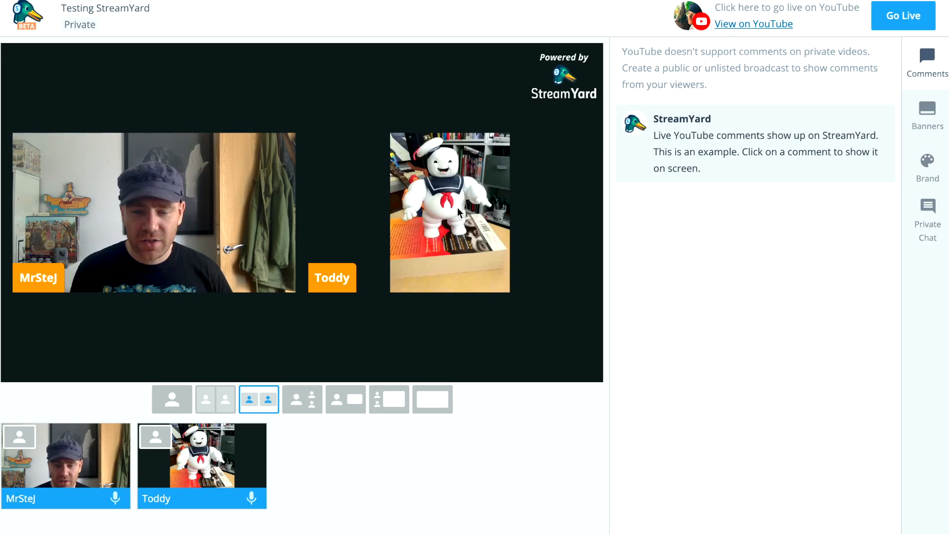
click(309, 400)
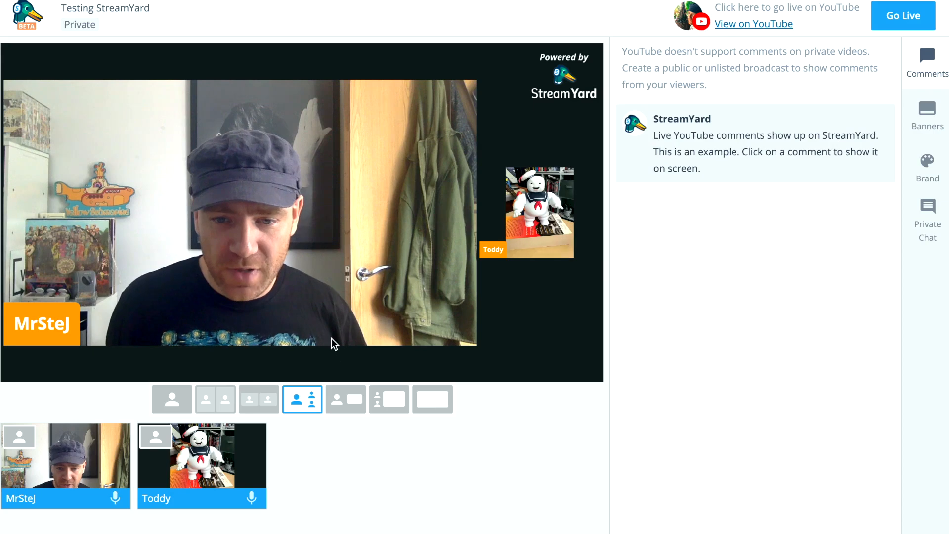
click(213, 399)
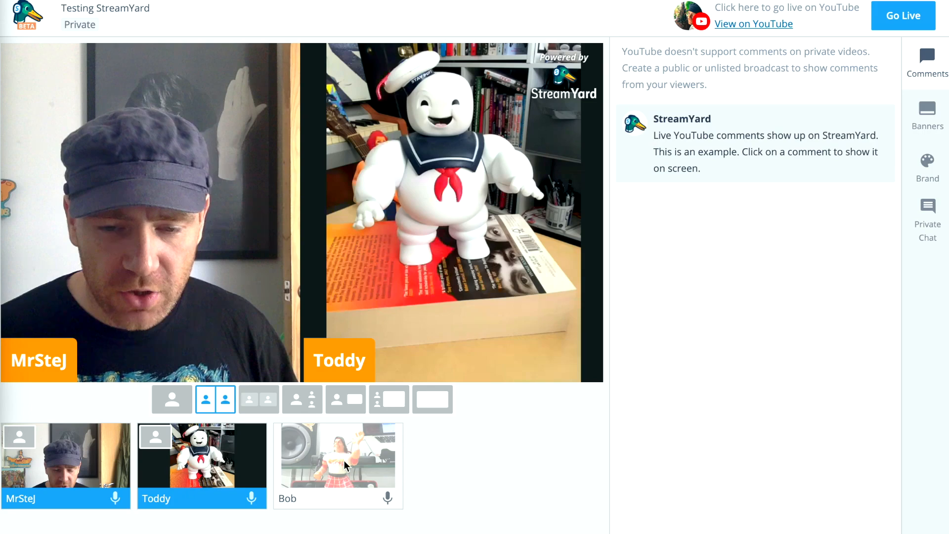
Add the second guest to the stream and try the uncropped group, large-host and host-beside-screen layouts with three participants.
click(327, 451)
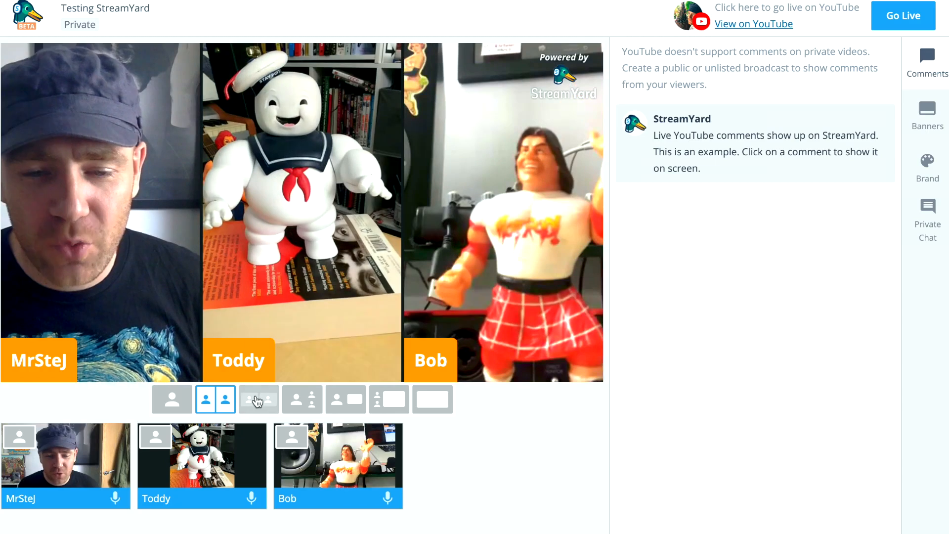
click(257, 400)
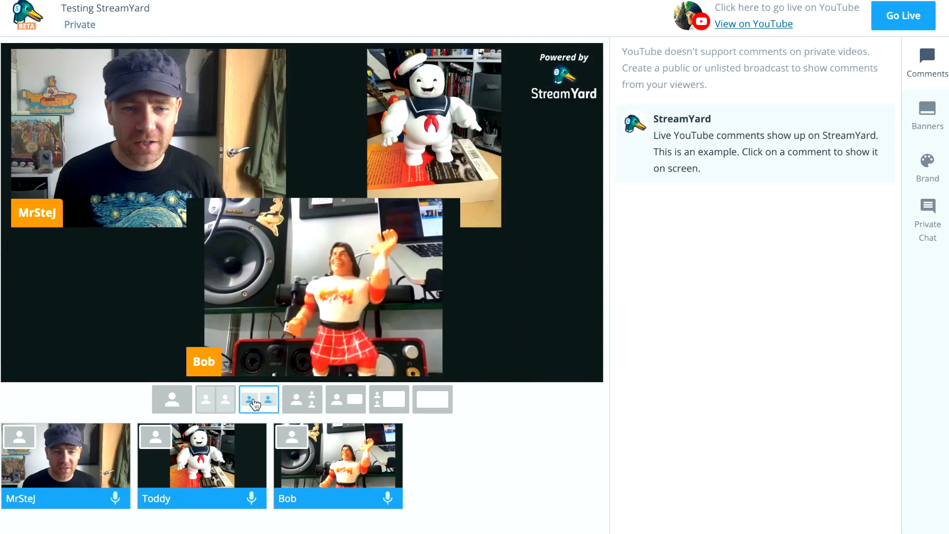
click(302, 399)
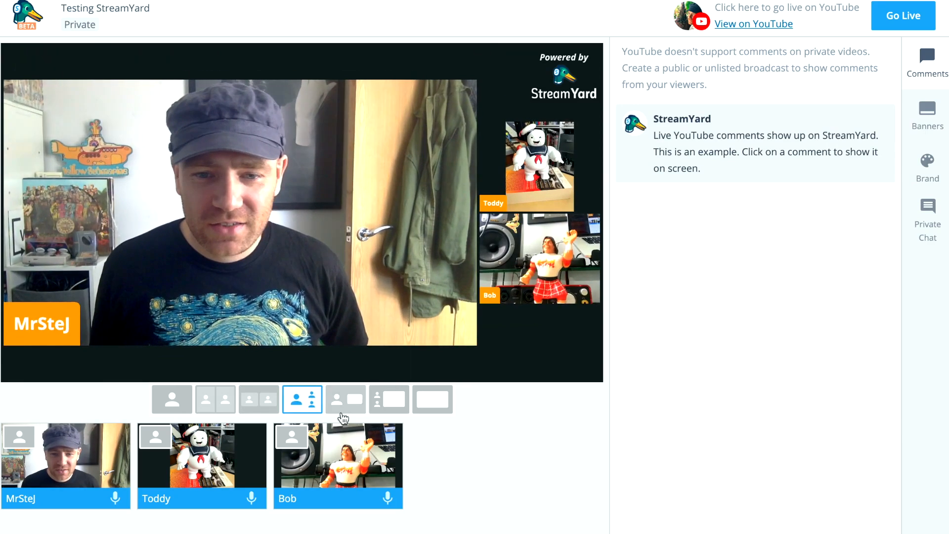
click(344, 400)
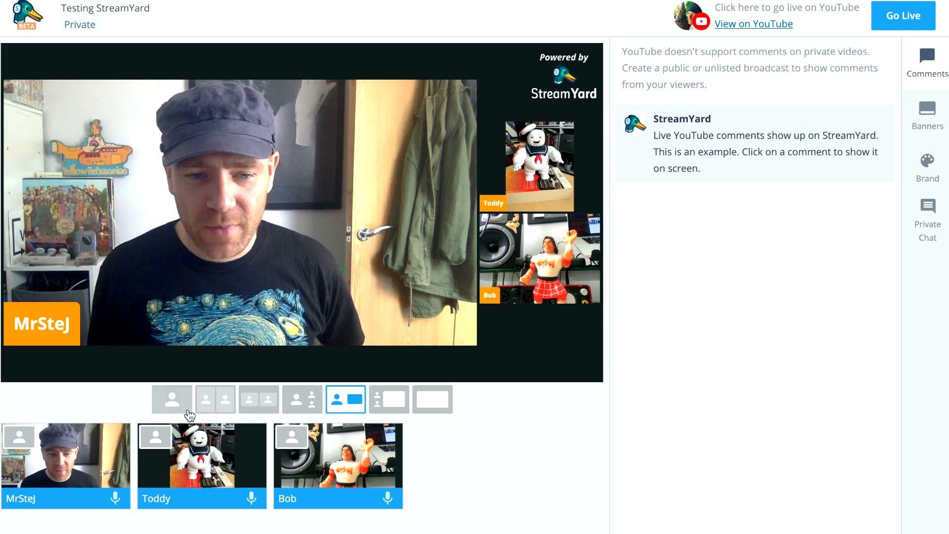
Show the first guest in solo layout, turn solo off again, and put all three participants in the full-height split layout.
click(160, 444)
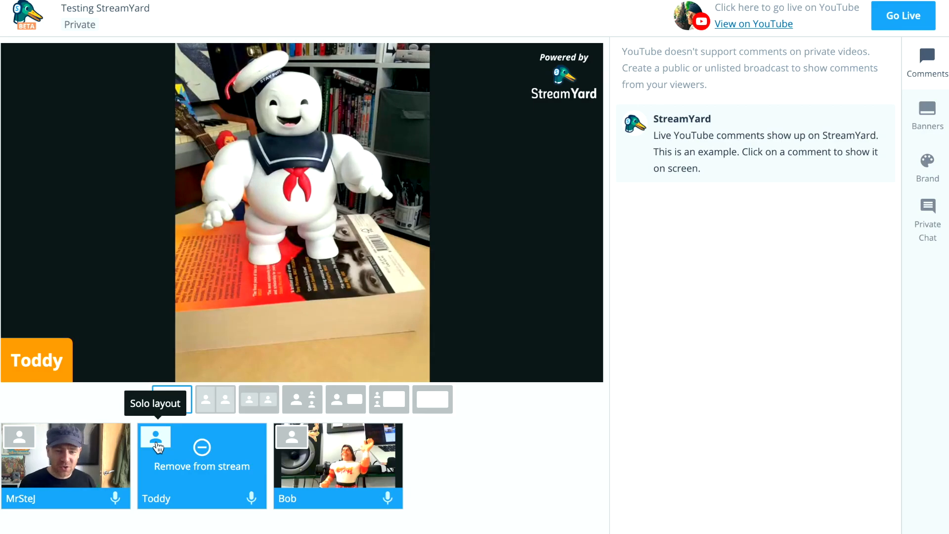
click(158, 447)
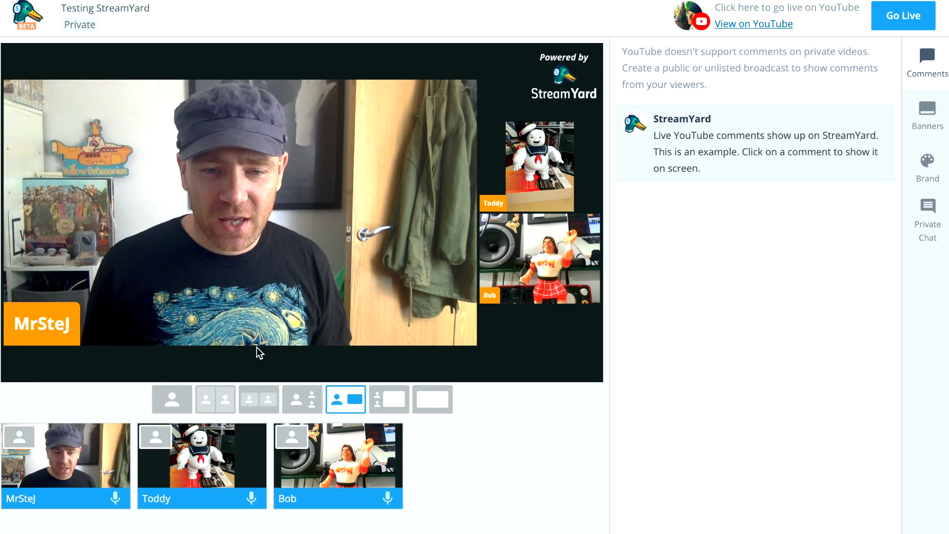
click(217, 399)
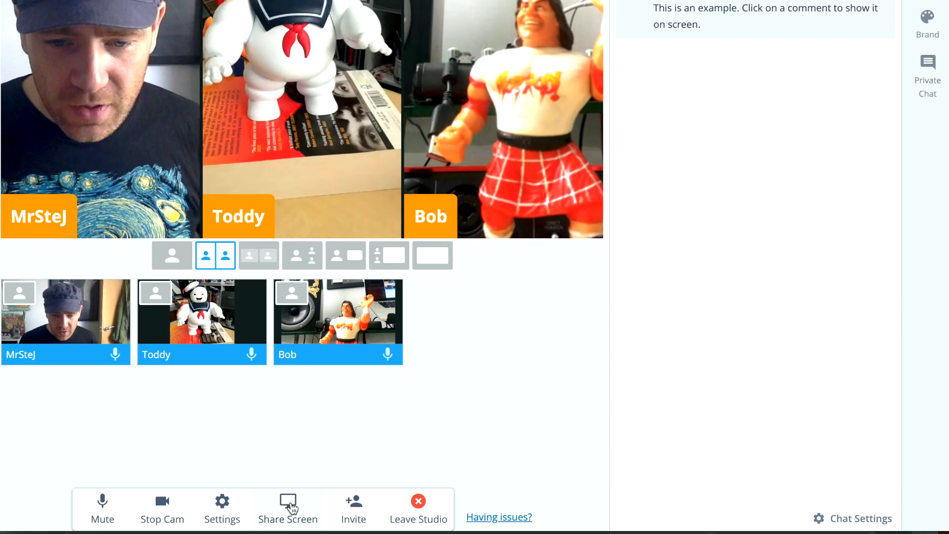
Share the Chrome tab "DIY Musician Guide - Sharing What Works" in the studio without its audio.
click(290, 504)
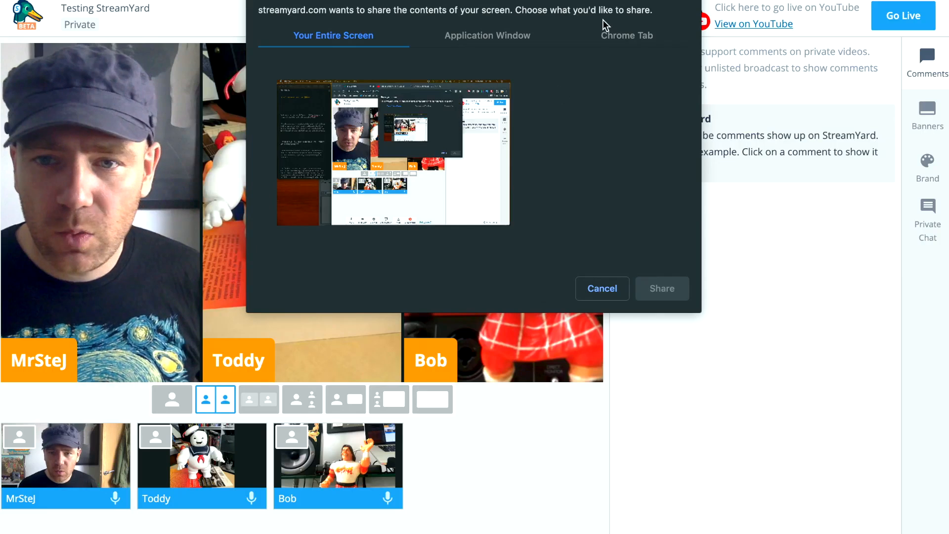
click(627, 36)
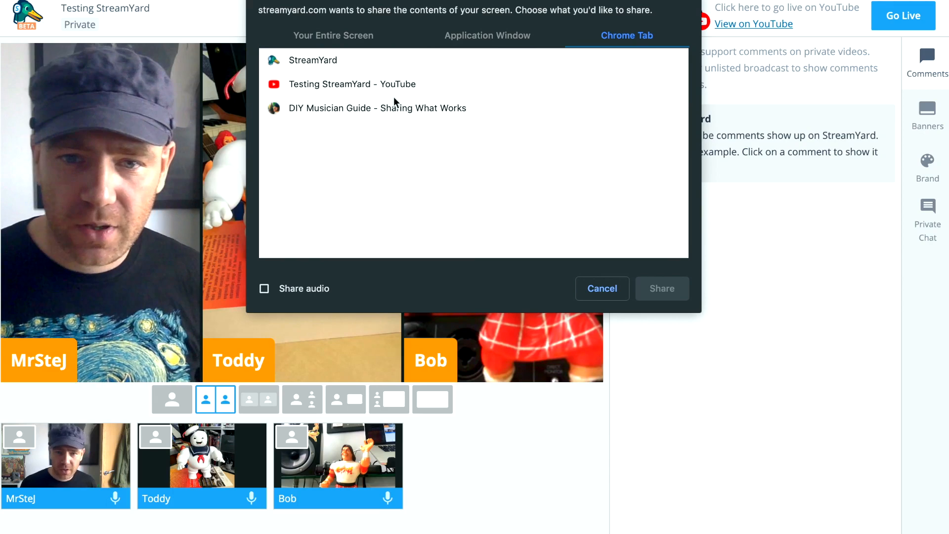
click(376, 109)
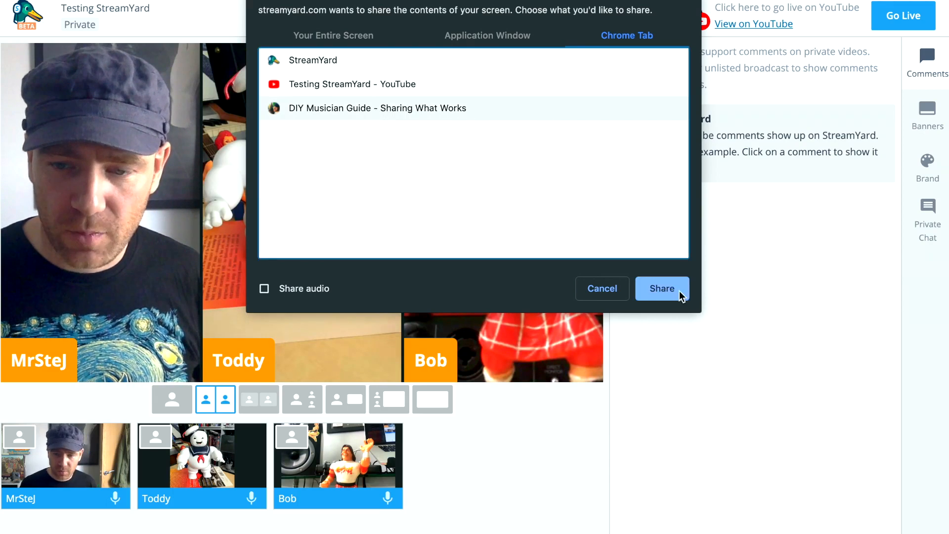
click(665, 288)
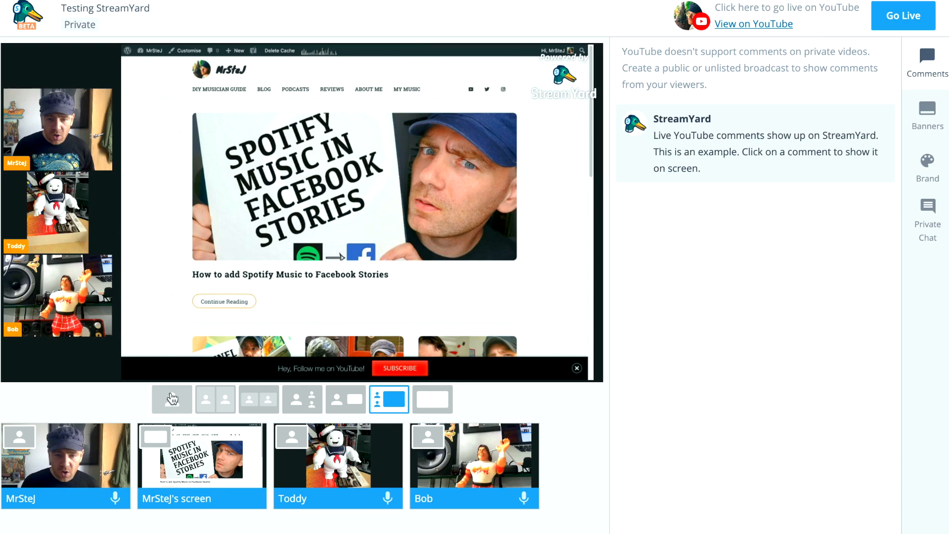
Try the host-beside-screen, full-screen share, uncropped group and solo layouts, and return to the full-height split layout.
click(340, 403)
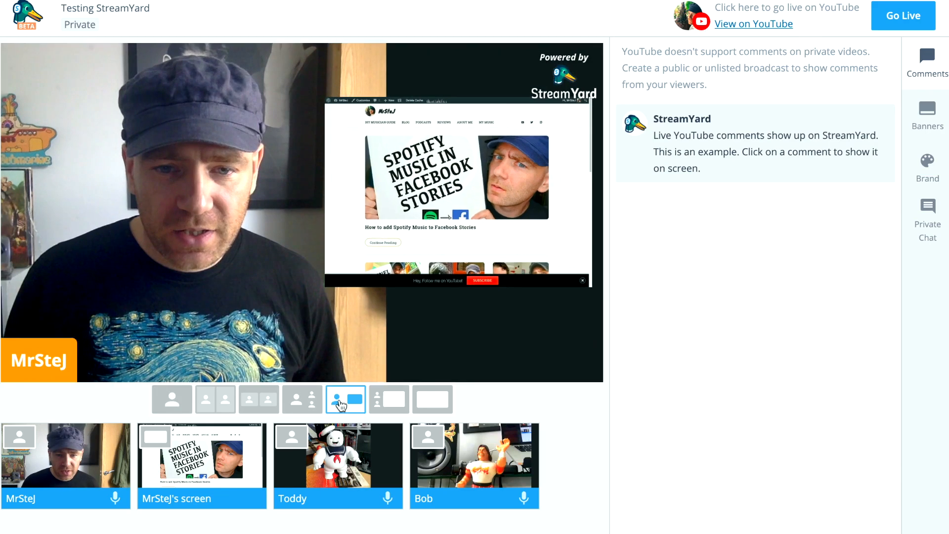
click(427, 401)
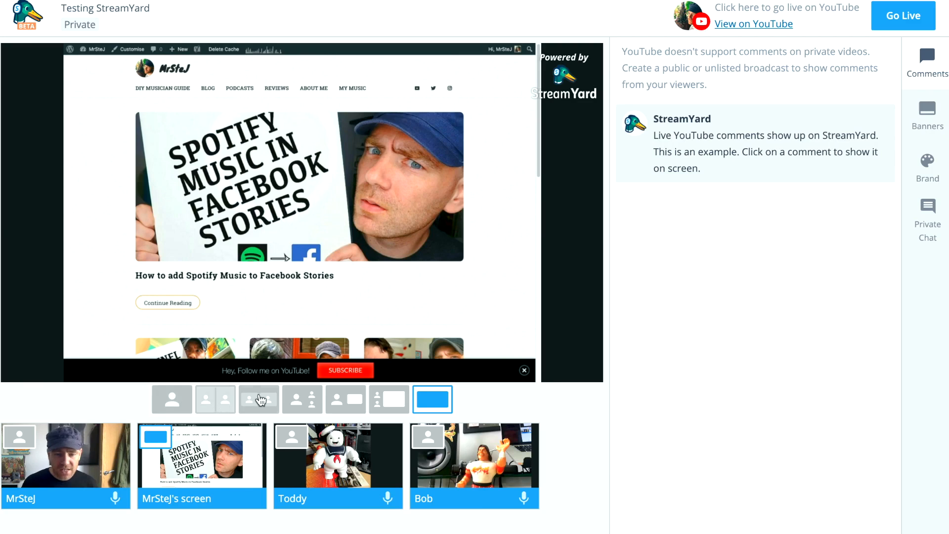
click(220, 400)
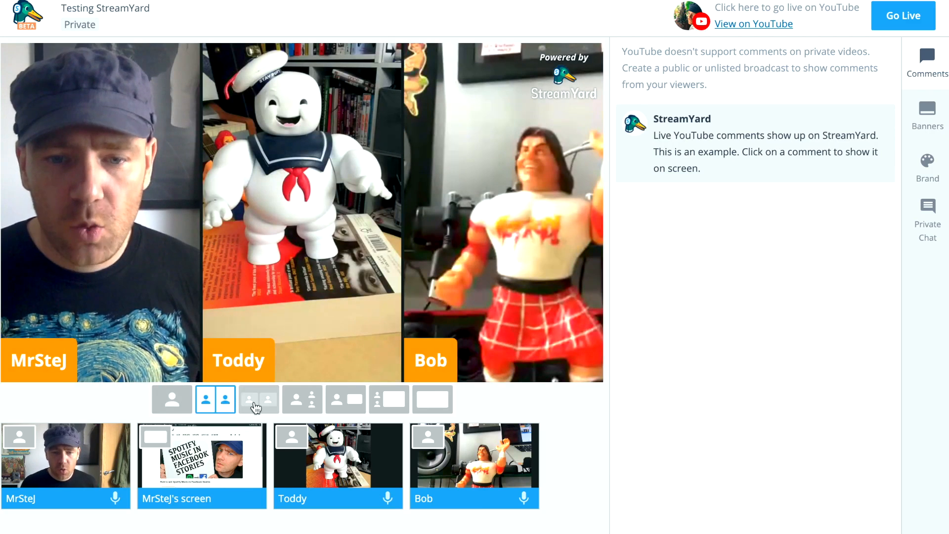
click(257, 403)
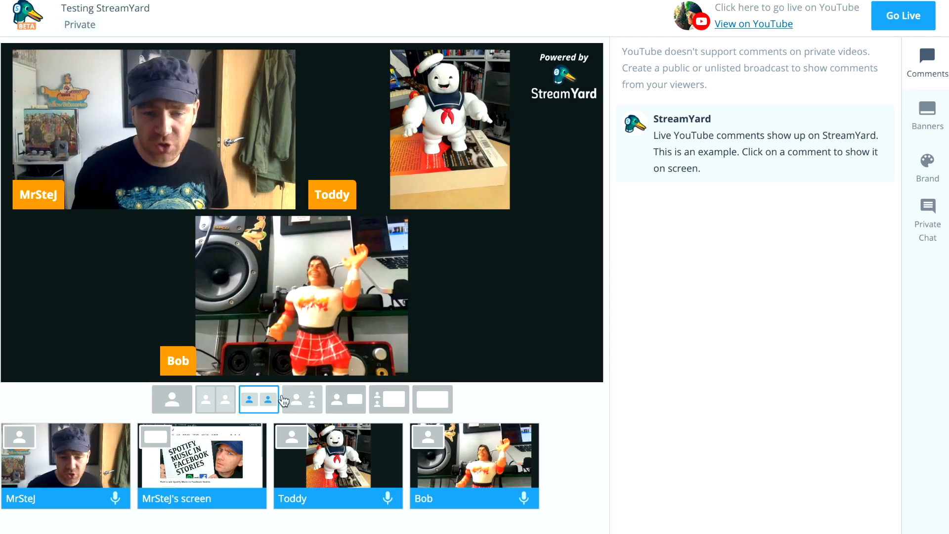
click(180, 400)
click(214, 403)
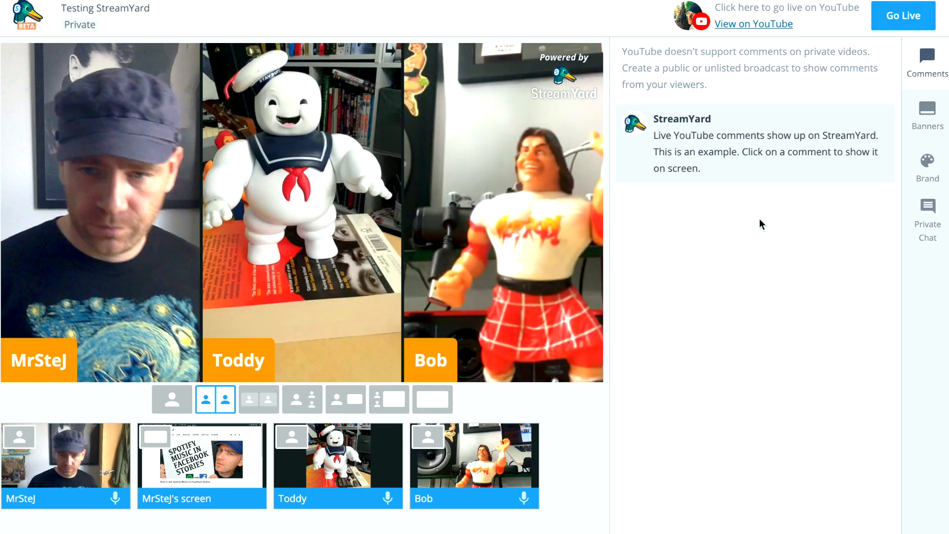
Start the live broadcast and check the stream and its description on the YouTube watch page.
click(900, 26)
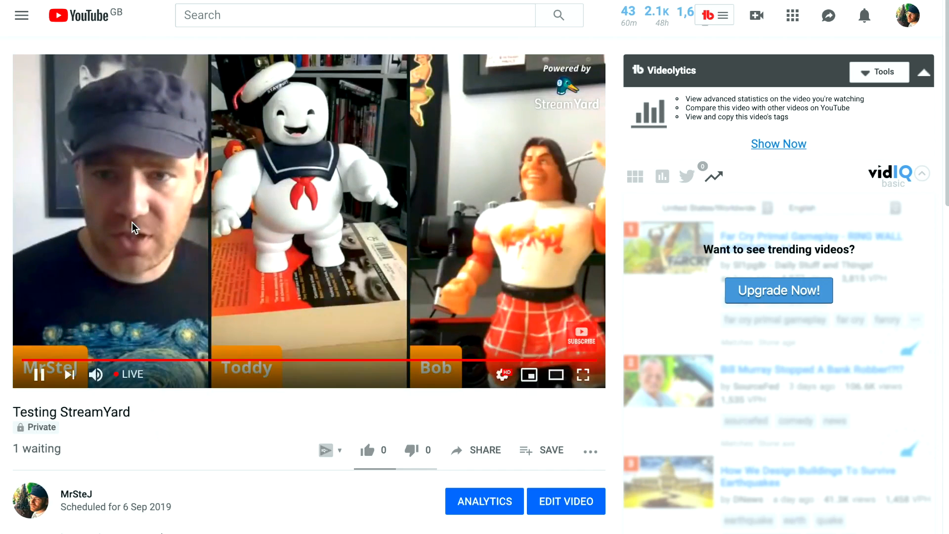
scroll(235, 423, down, 3)
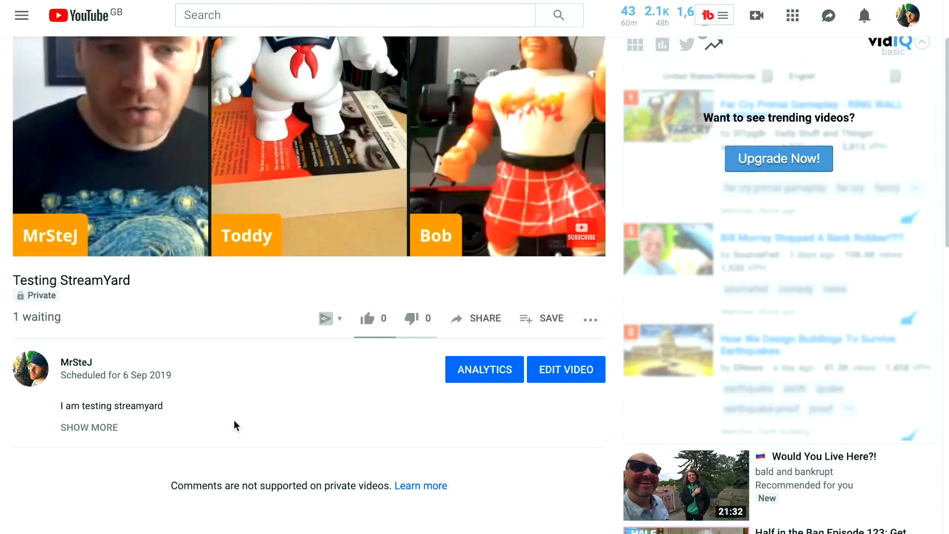
scroll(234, 423, up, 1)
scroll(235, 423, up, 2)
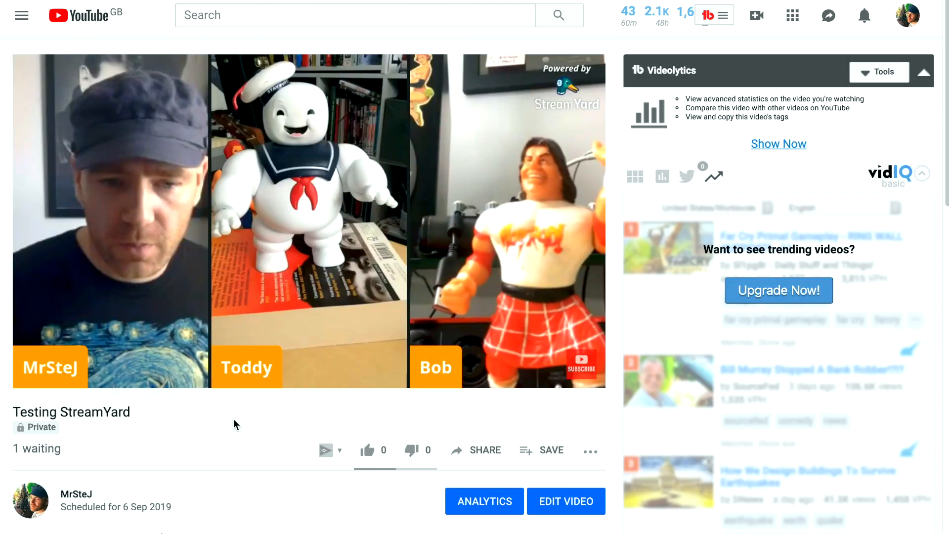
scroll(203, 371, down, 2)
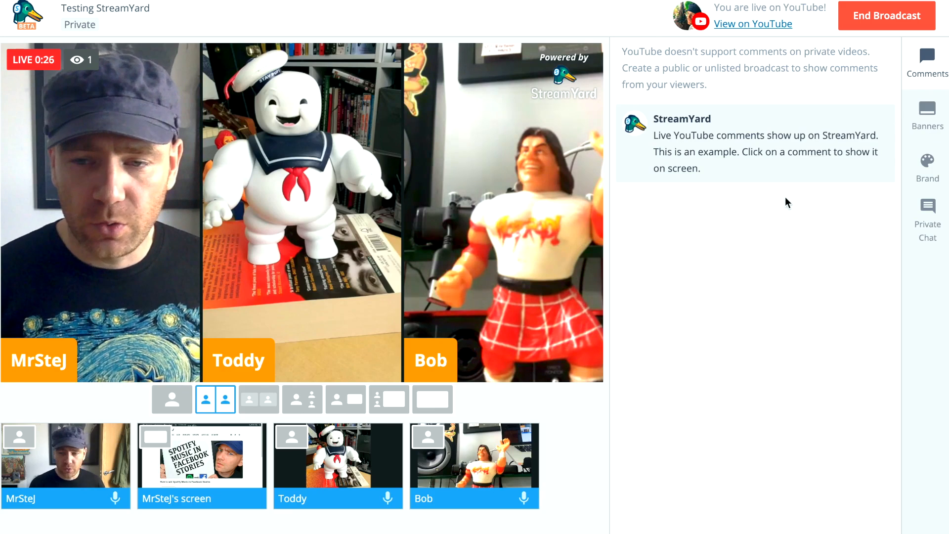
Open the example banners, show the "test" banner on the stream and hide it again.
mouse_move(750, 183)
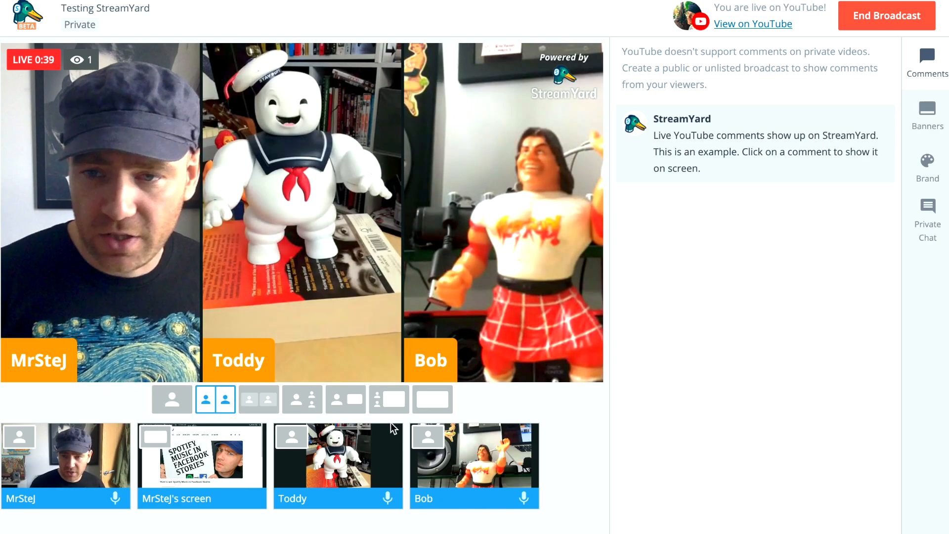
click(924, 120)
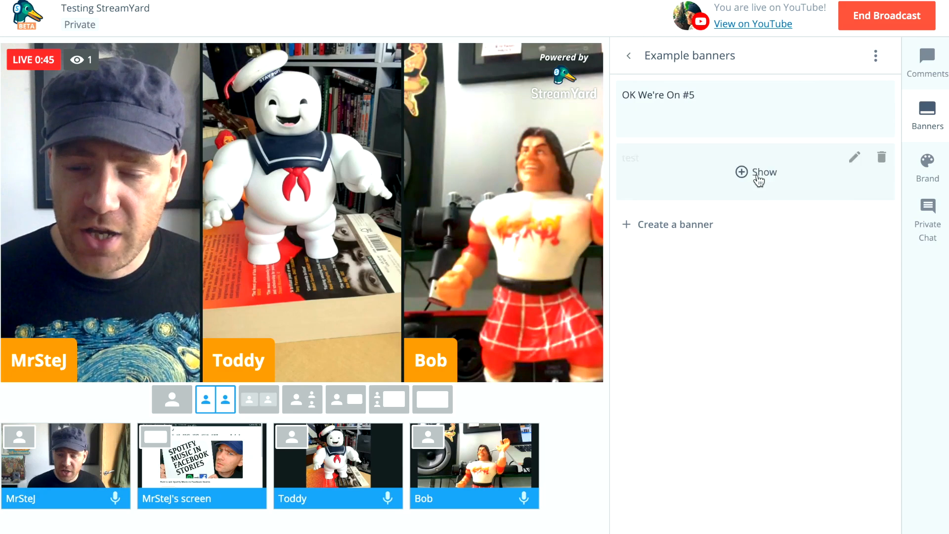
click(759, 181)
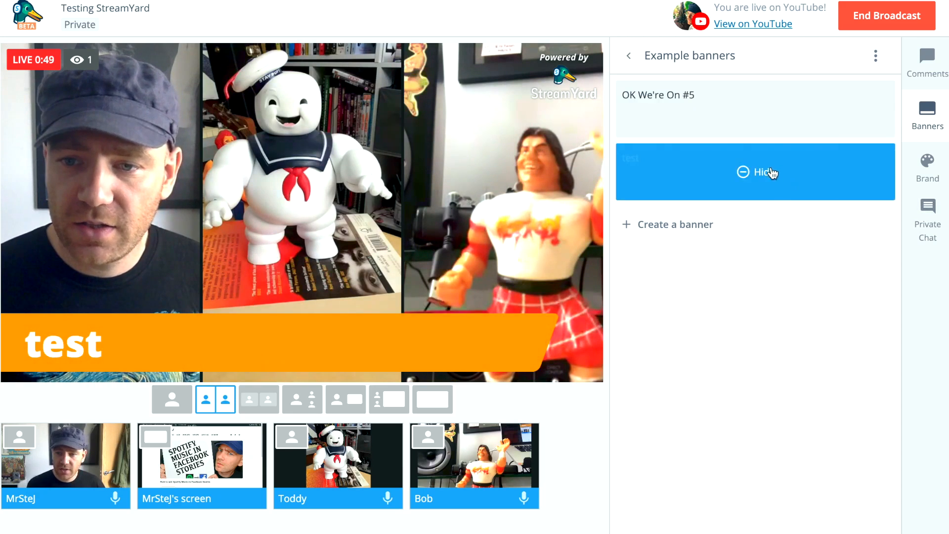
click(771, 173)
Change the "test" banner's text to "testing streamyard with the lads", save it and show it on the stream.
click(856, 158)
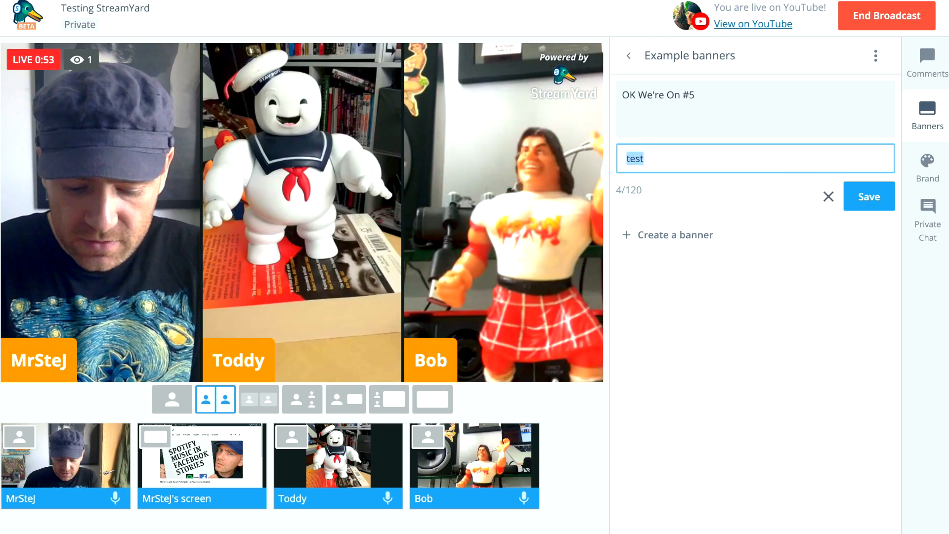
text(ing stream)
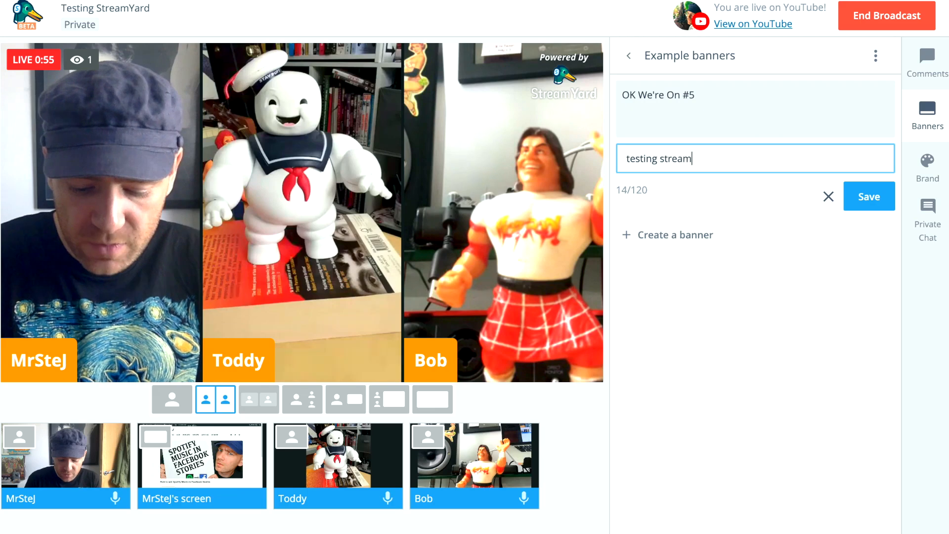
text(yard with the lads)
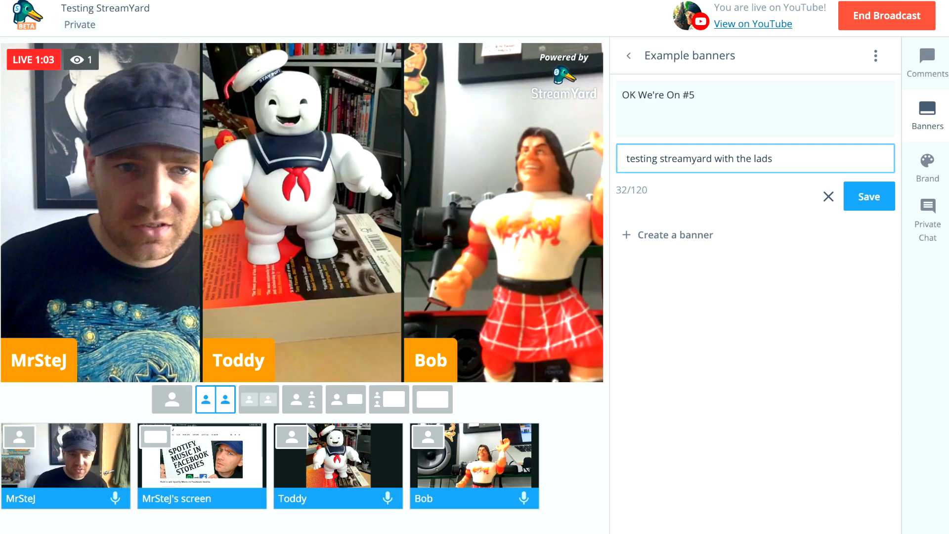
click(871, 199)
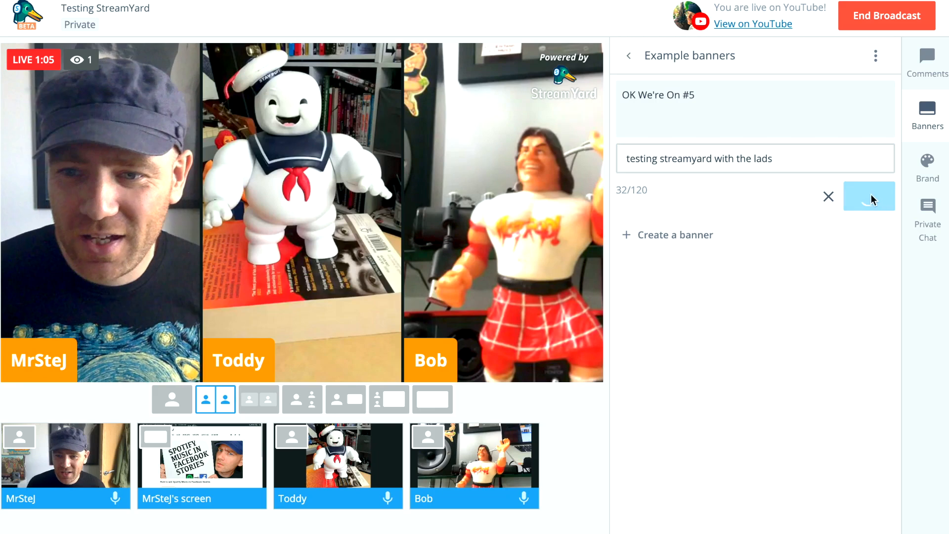
click(771, 178)
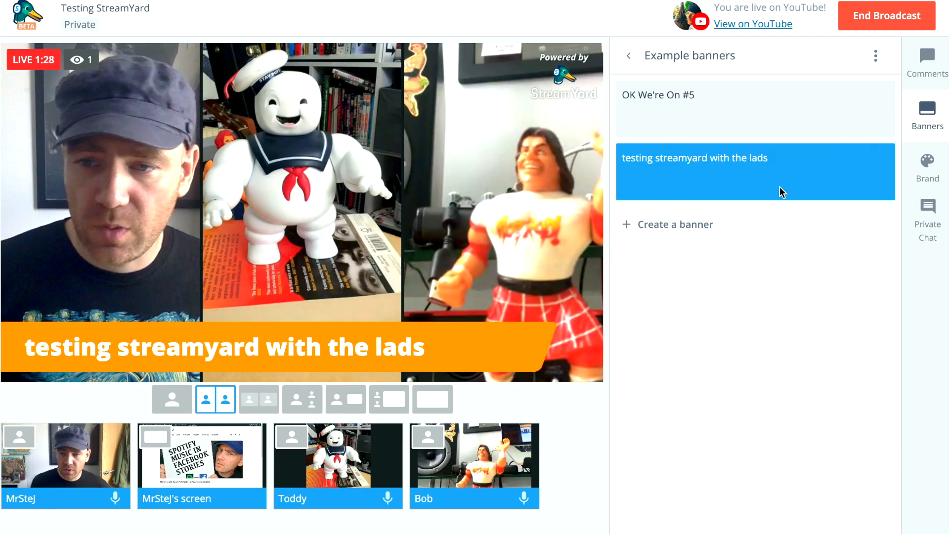
Open the brand settings, try to upload a custom logo and dismiss the upgrade offer.
click(930, 163)
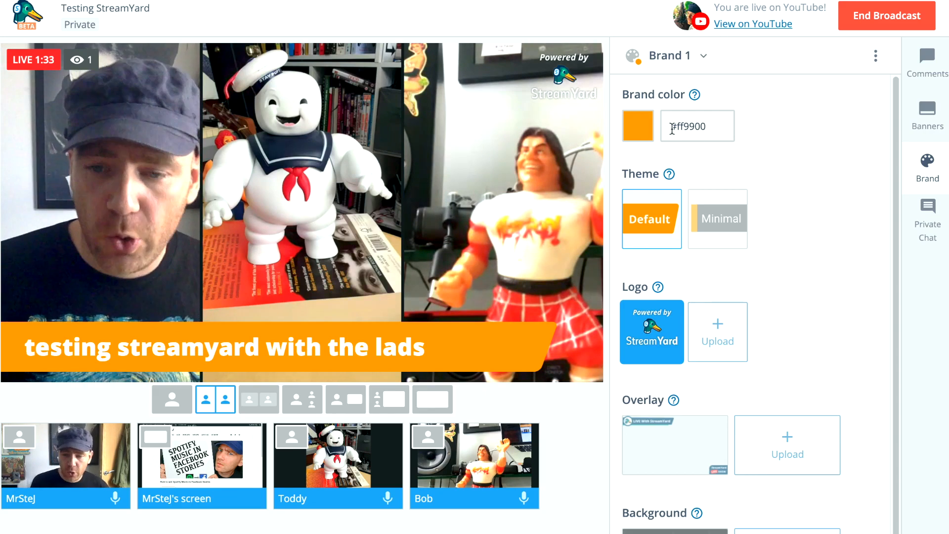
scroll(790, 272, down, 1)
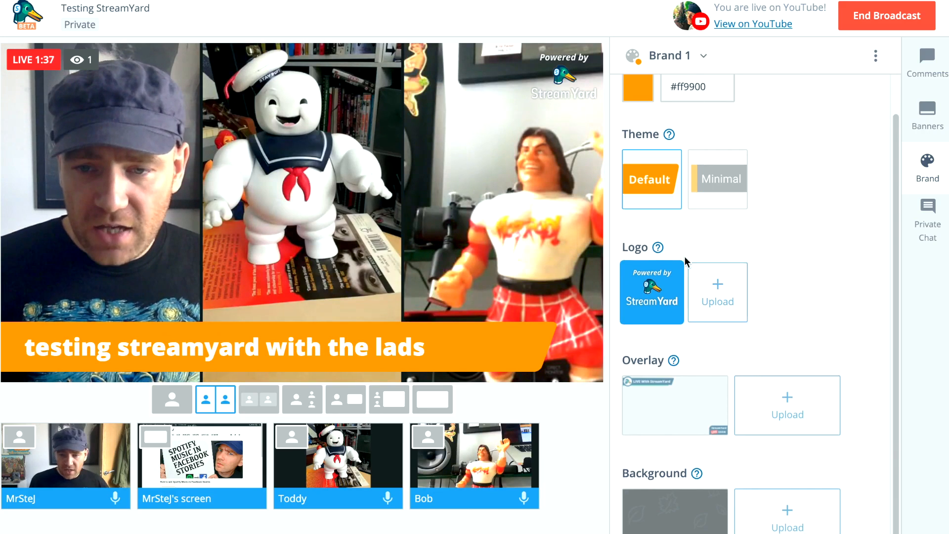
mouse_move(659, 249)
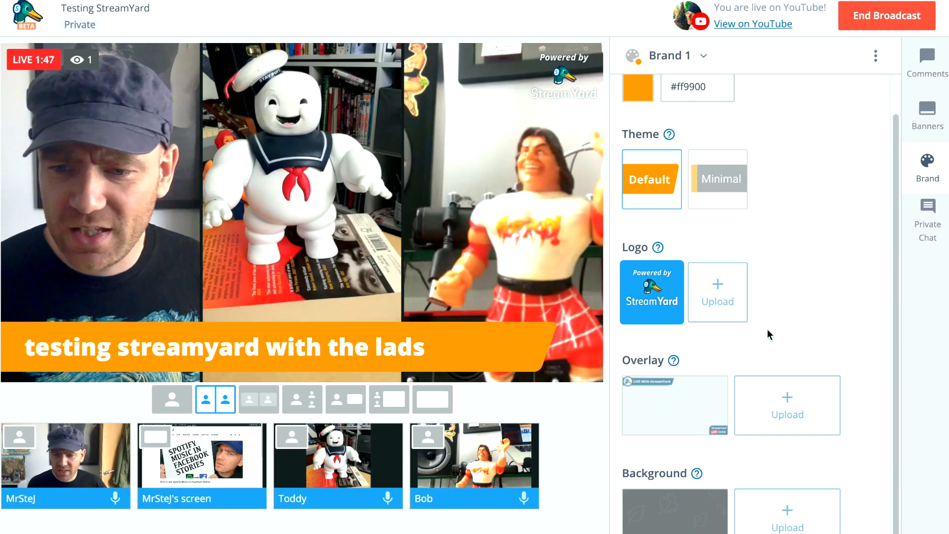
click(719, 286)
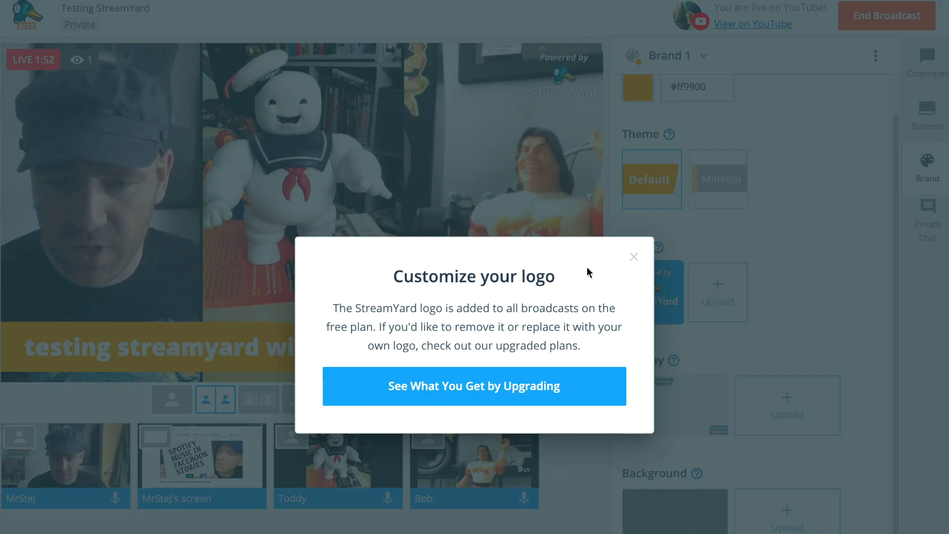
click(634, 257)
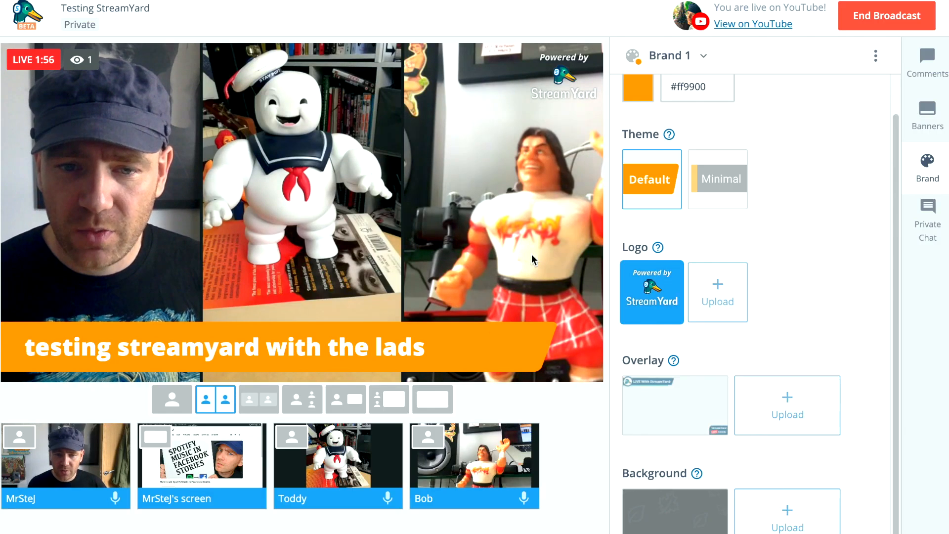
Apply the sample "LIVE With StreamYard" overlay to the stream and remove it again.
click(701, 412)
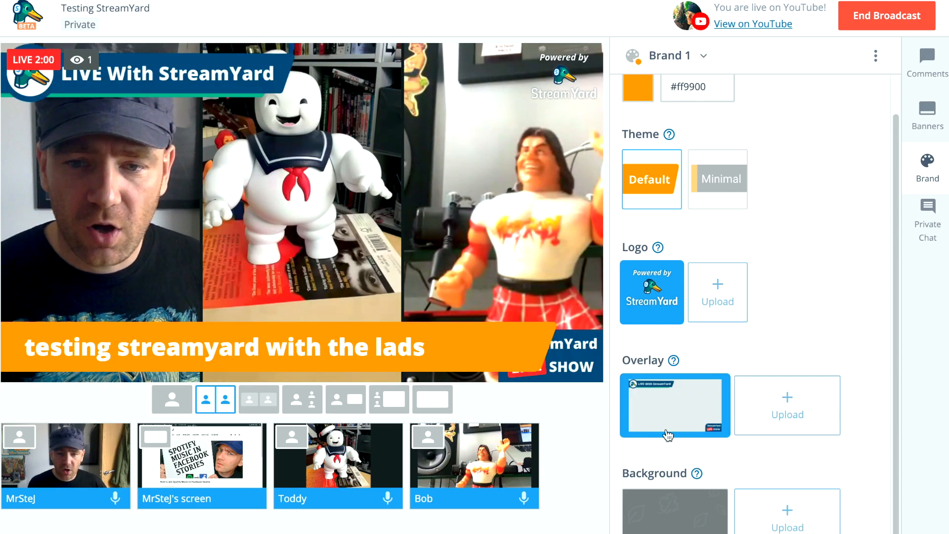
click(680, 420)
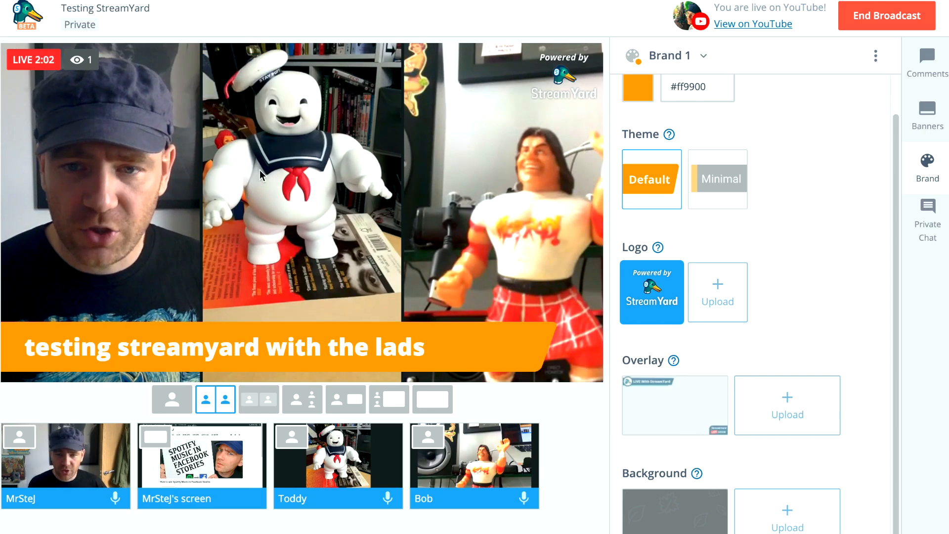
scroll(771, 527, up, 1)
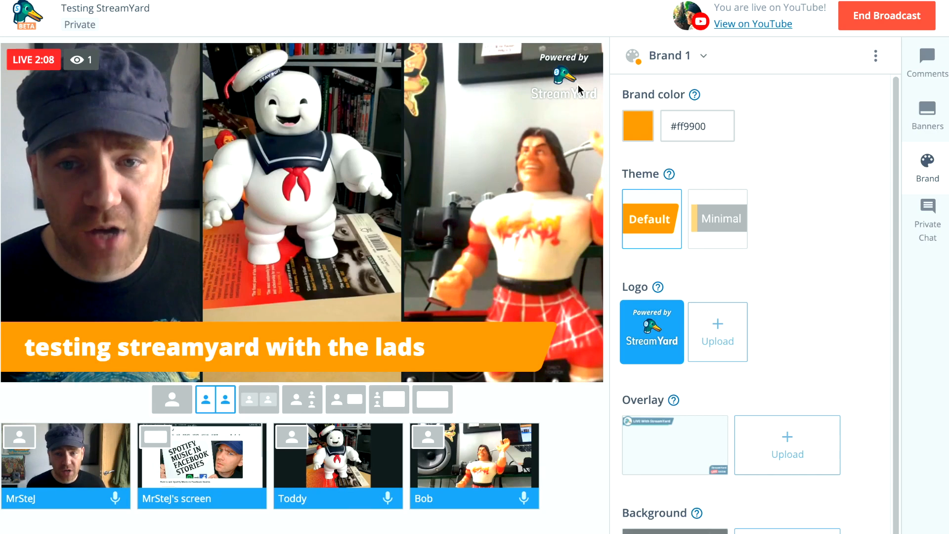
End the live broadcast and confirm ending it.
click(886, 24)
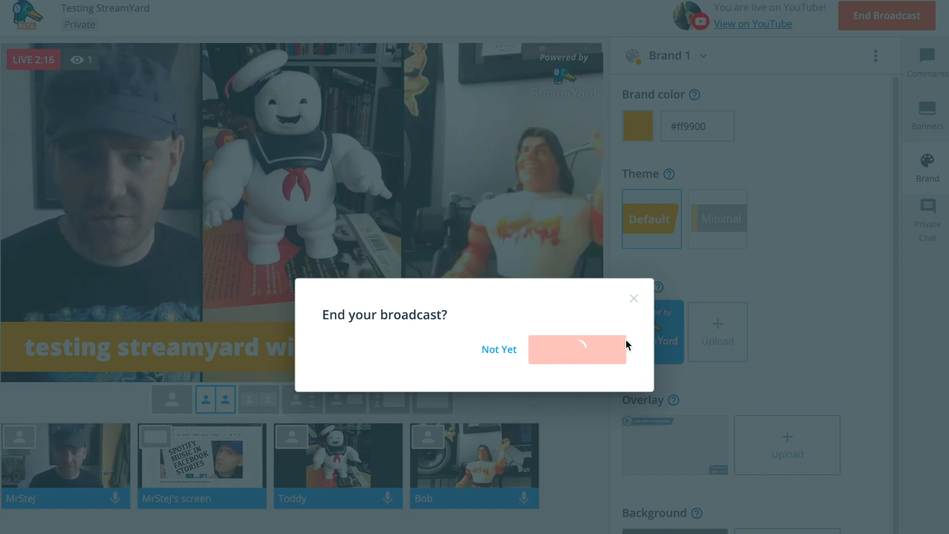
click(635, 258)
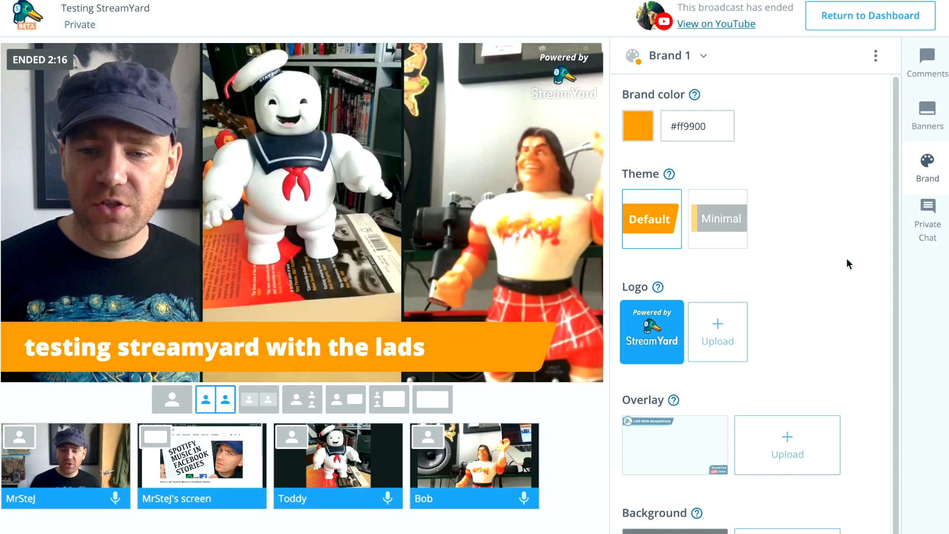
Check the remaining brand options and hide the "testing streamyard with the lads" banner.
scroll(847, 259, down, 1)
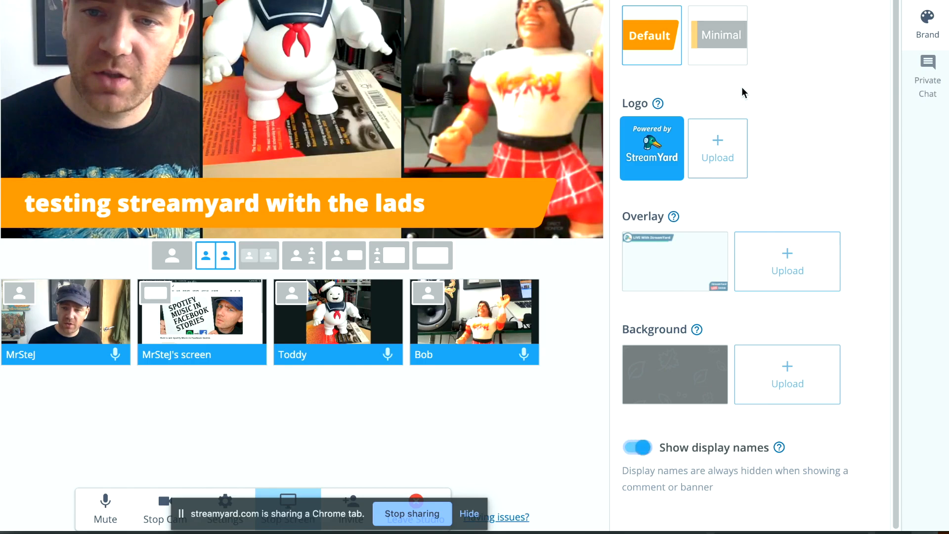
scroll(737, 60, up, 1)
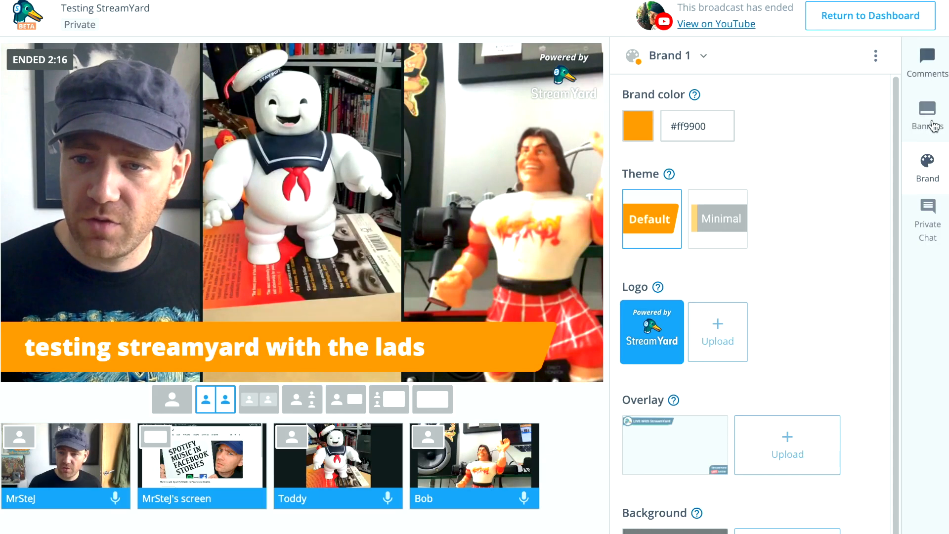
click(934, 126)
click(756, 176)
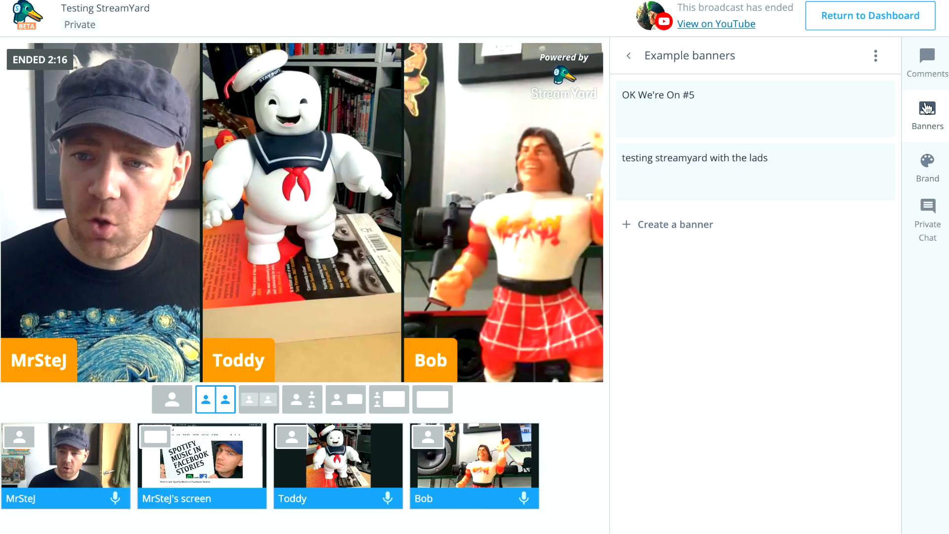
Open the brand settings and toggle the visibility of participants' display names on the stream.
click(939, 183)
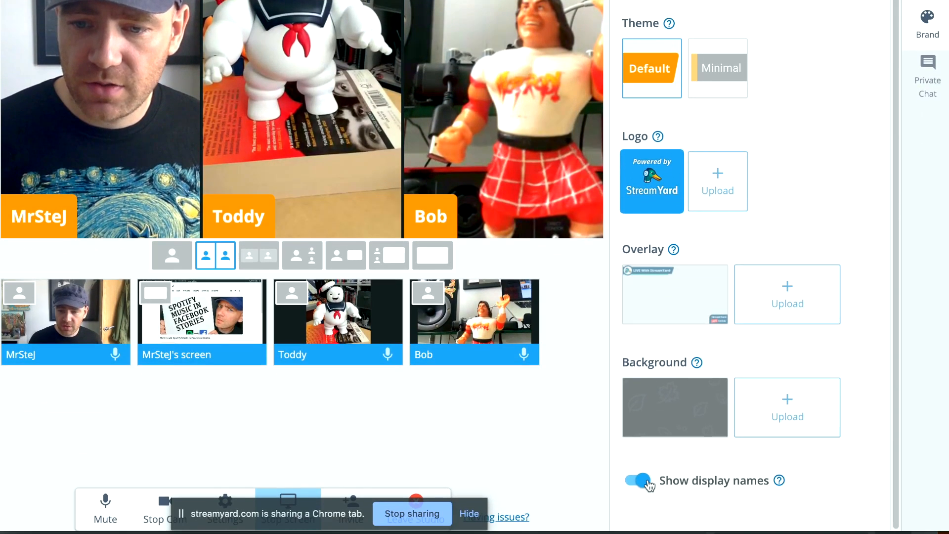
click(648, 482)
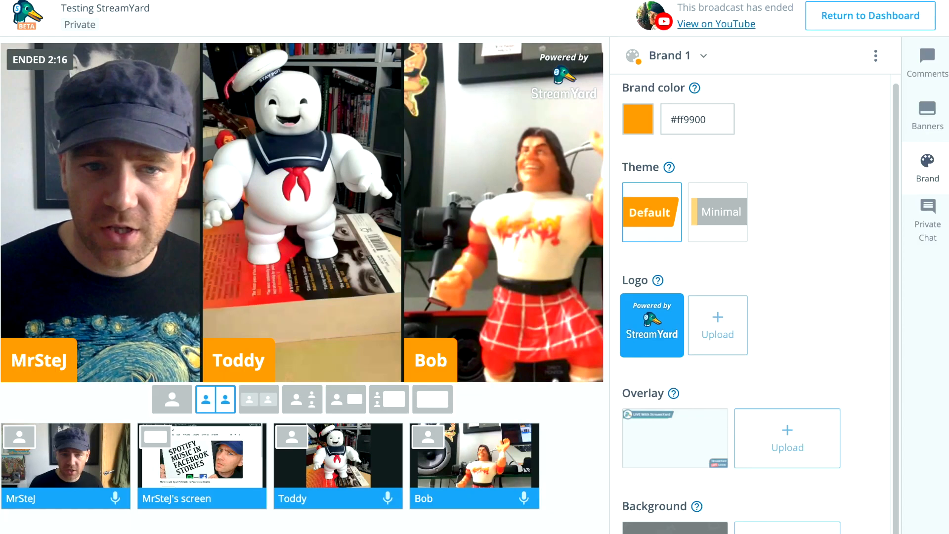
Send the message "talk about something else!" in the private chat and view the broadcast's comments.
click(928, 222)
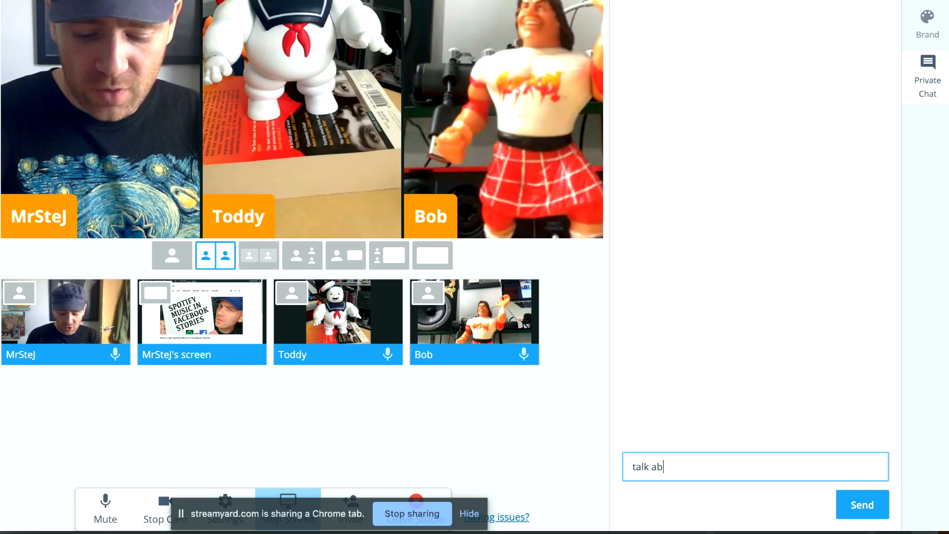
text(some)
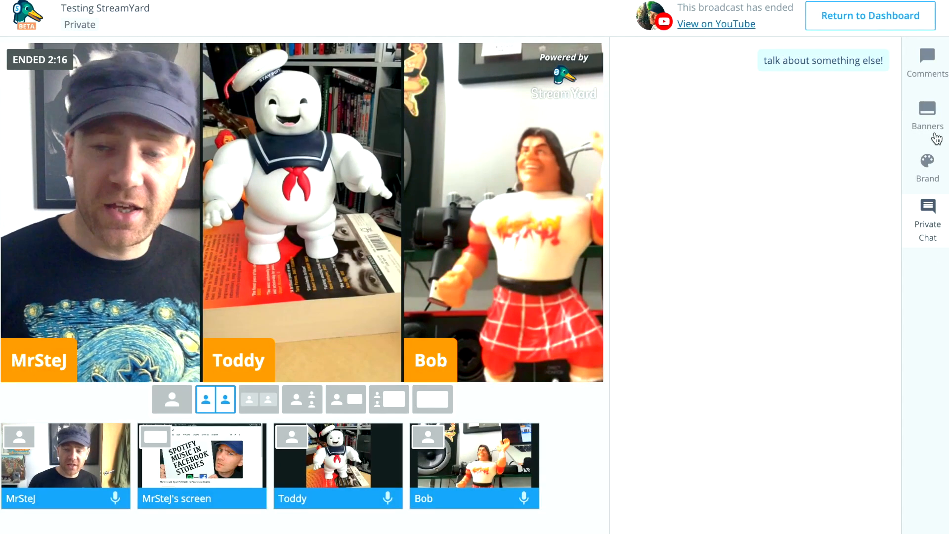
click(930, 64)
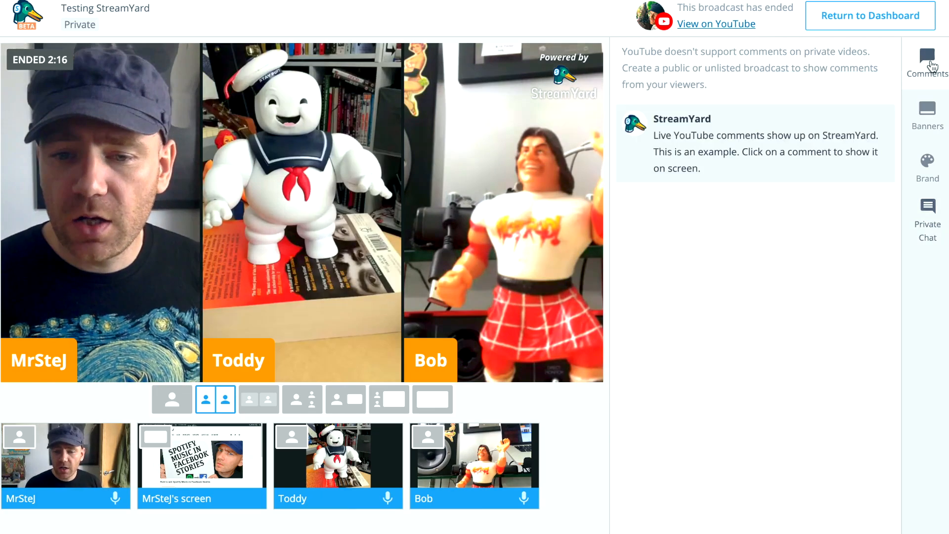
Remove both guests and the shared screen from the stream, leaving only the host's camera.
mouse_move(341, 452)
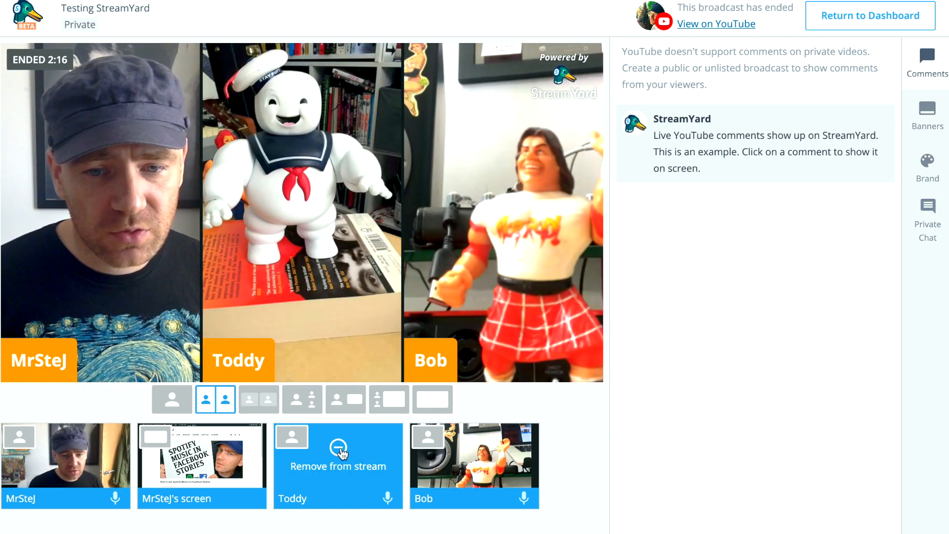
click(341, 452)
mouse_move(504, 457)
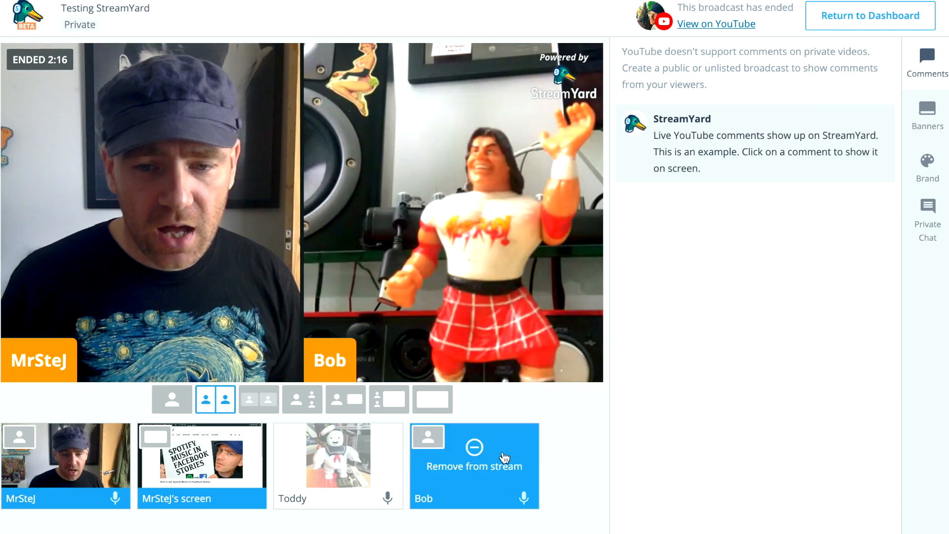
click(475, 448)
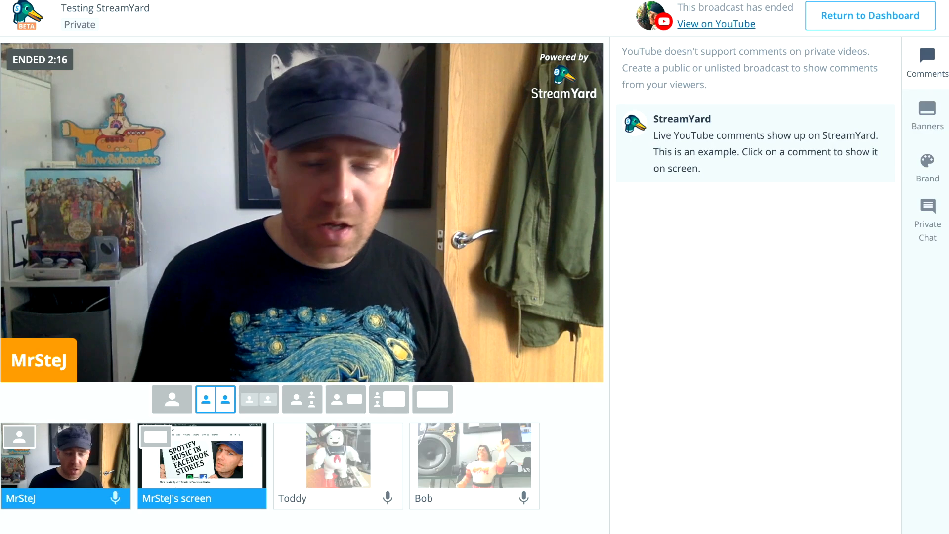
mouse_move(213, 445)
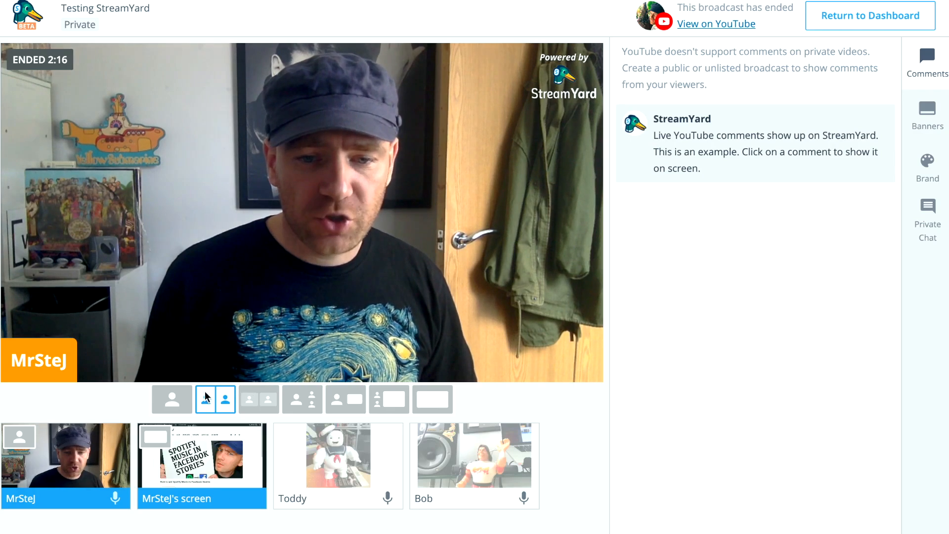
mouse_move(212, 466)
click(203, 451)
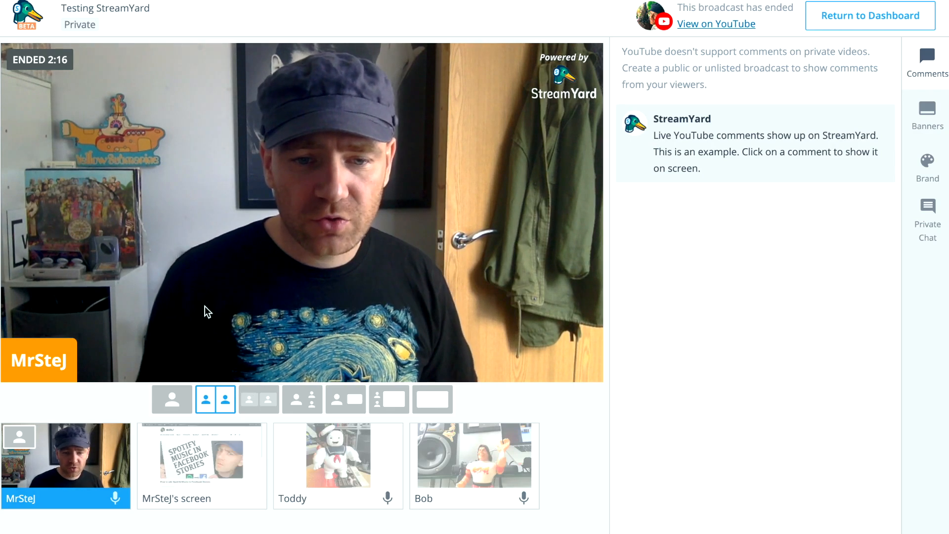